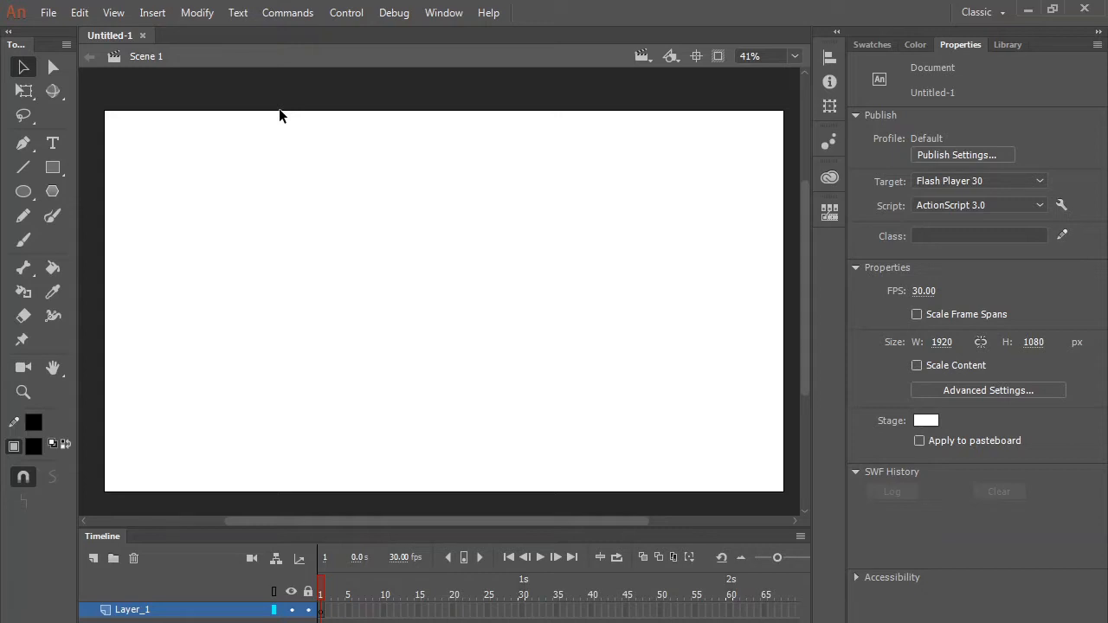
Import Donald_Trump_official_portrait.jpg from the Desktop onto the stage.
click(49, 10)
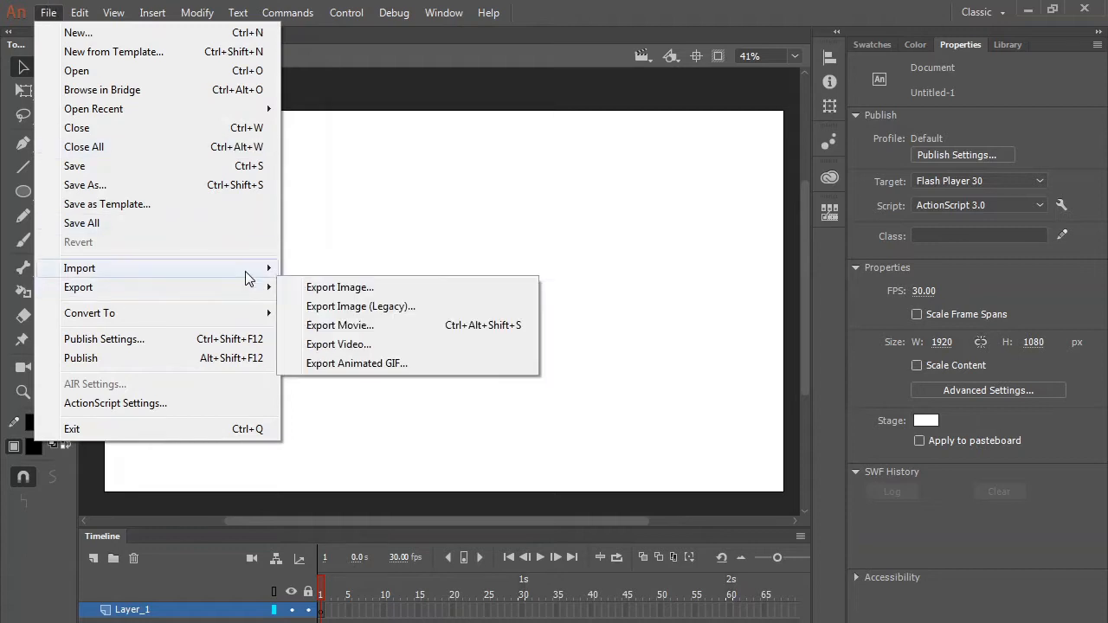
mouse_move(267, 270)
click(344, 269)
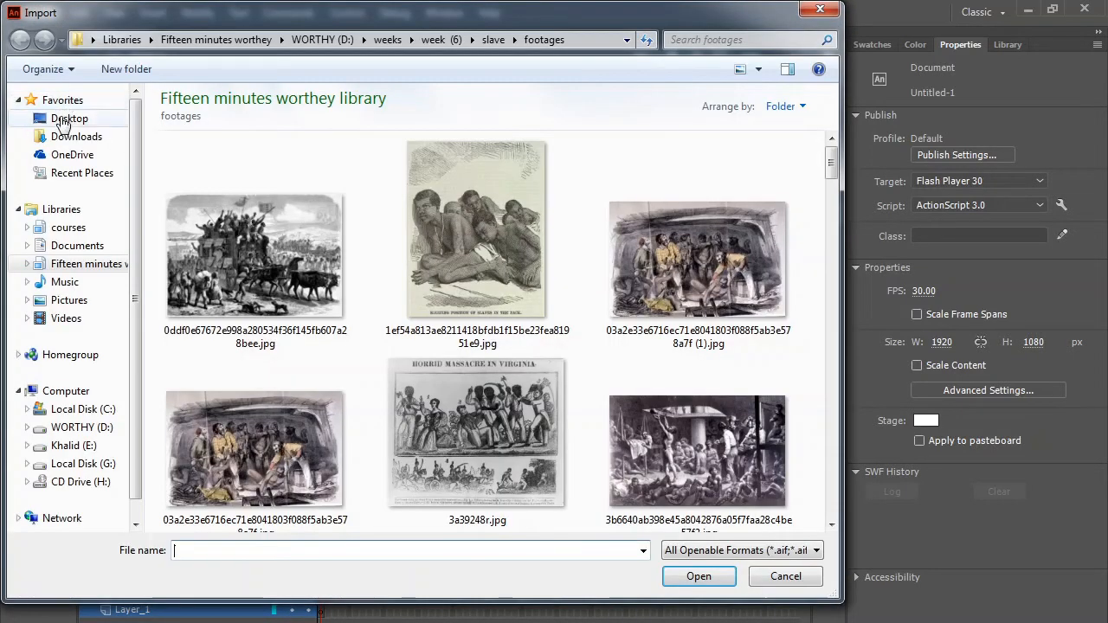
click(69, 118)
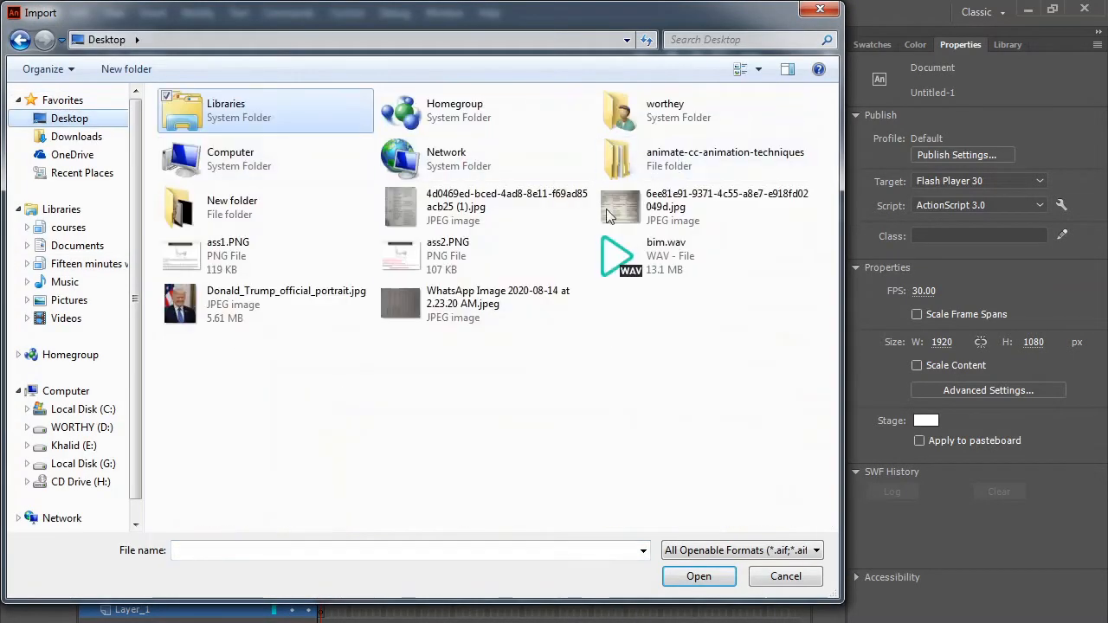
click(231, 299)
click(699, 577)
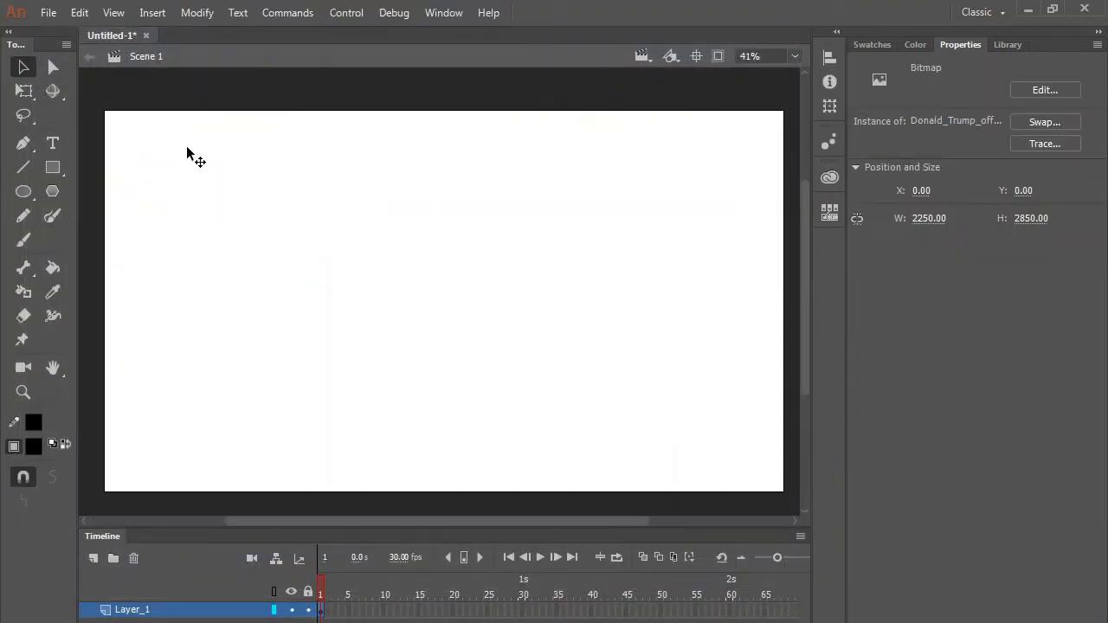
Scale the portrait with Free Transform to about 1844 by 1119 px and position it over the stage.
scroll(555, 393, down, 5)
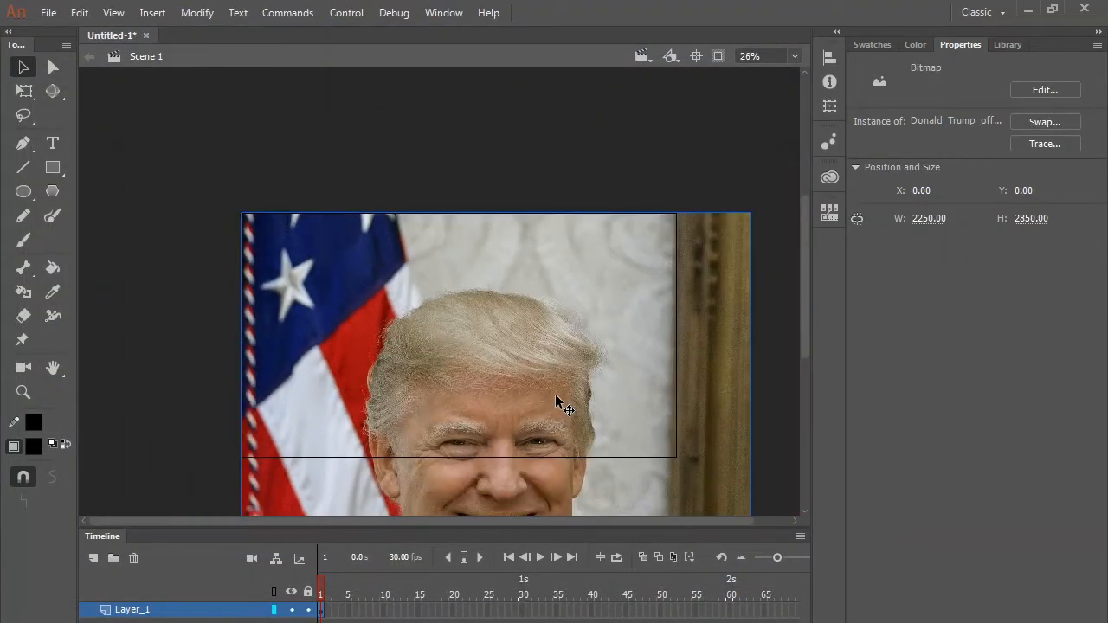
scroll(545, 454, down, 3)
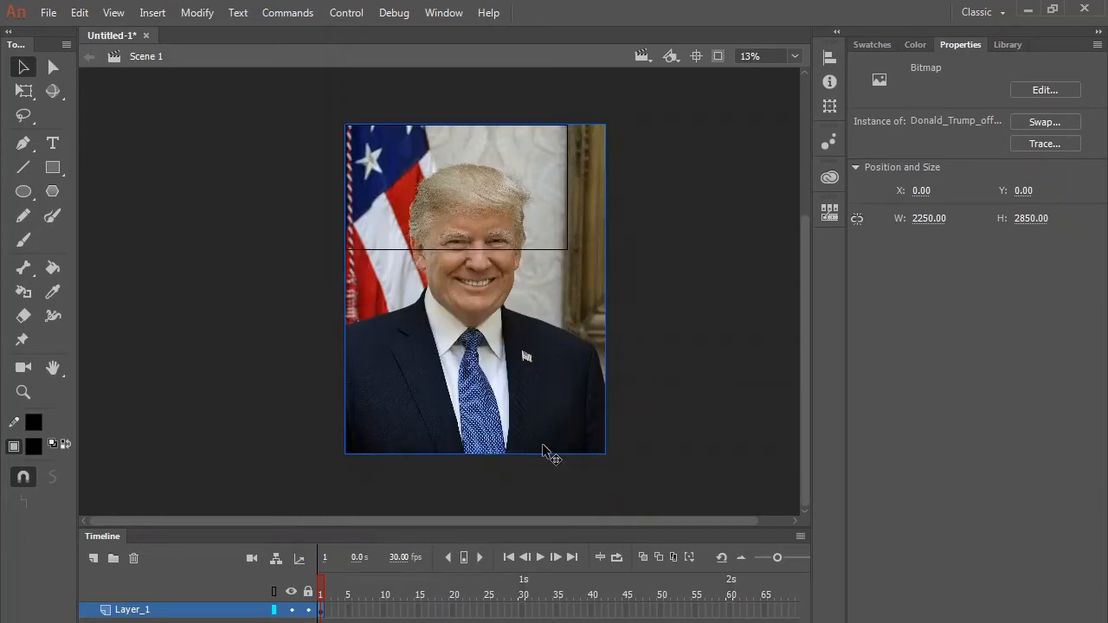
key(q)
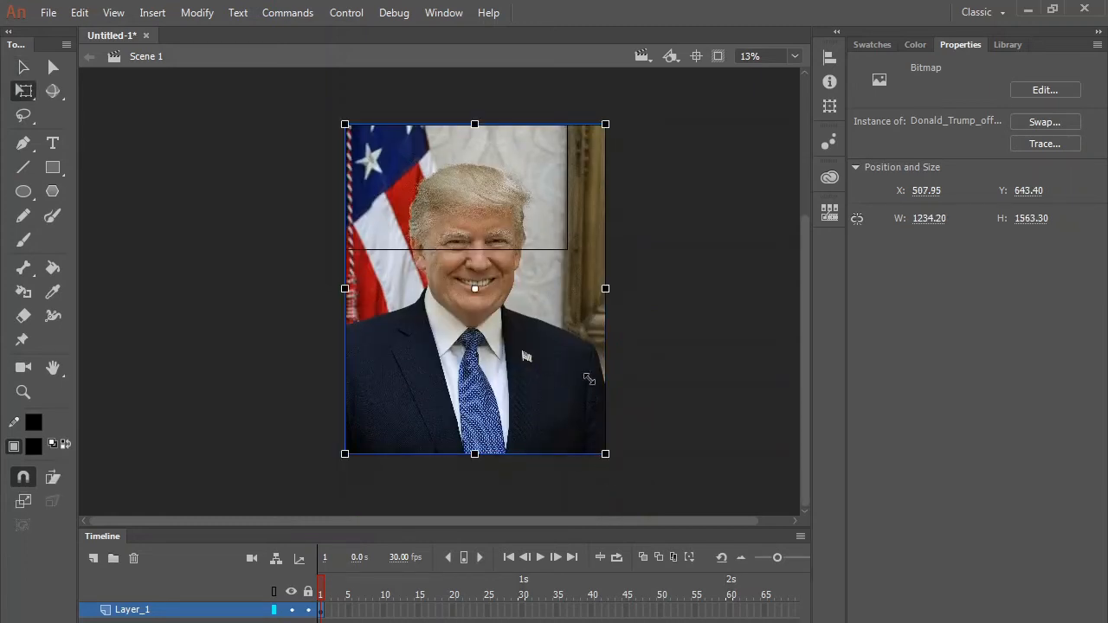
drag(589, 378, 574, 403)
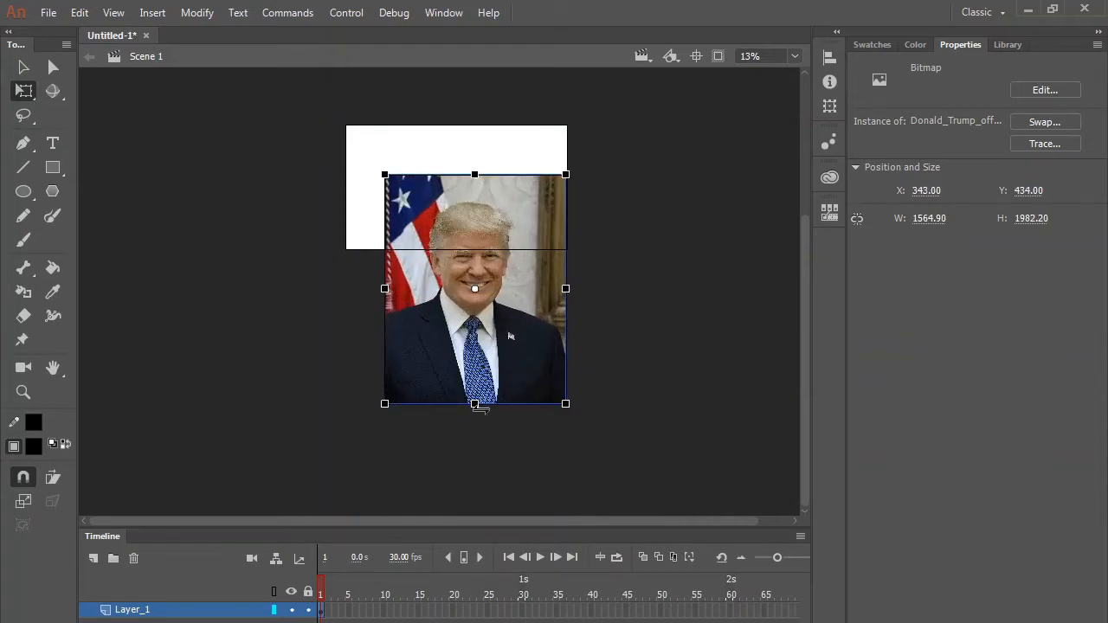
drag(474, 404, 426, 177)
drag(526, 188, 567, 250)
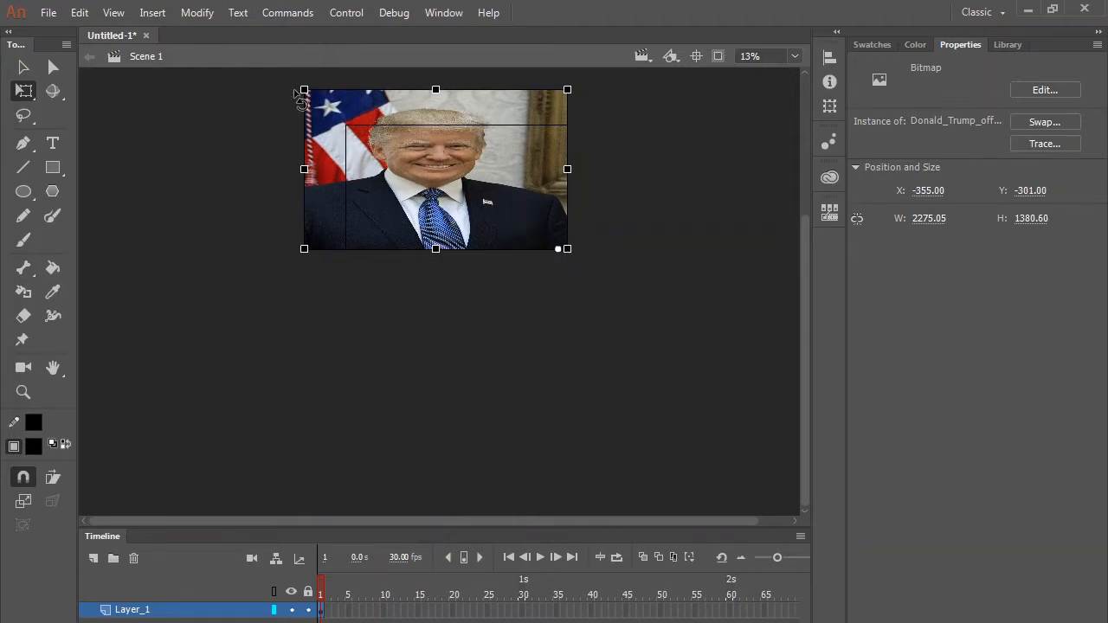
drag(304, 89, 329, 119)
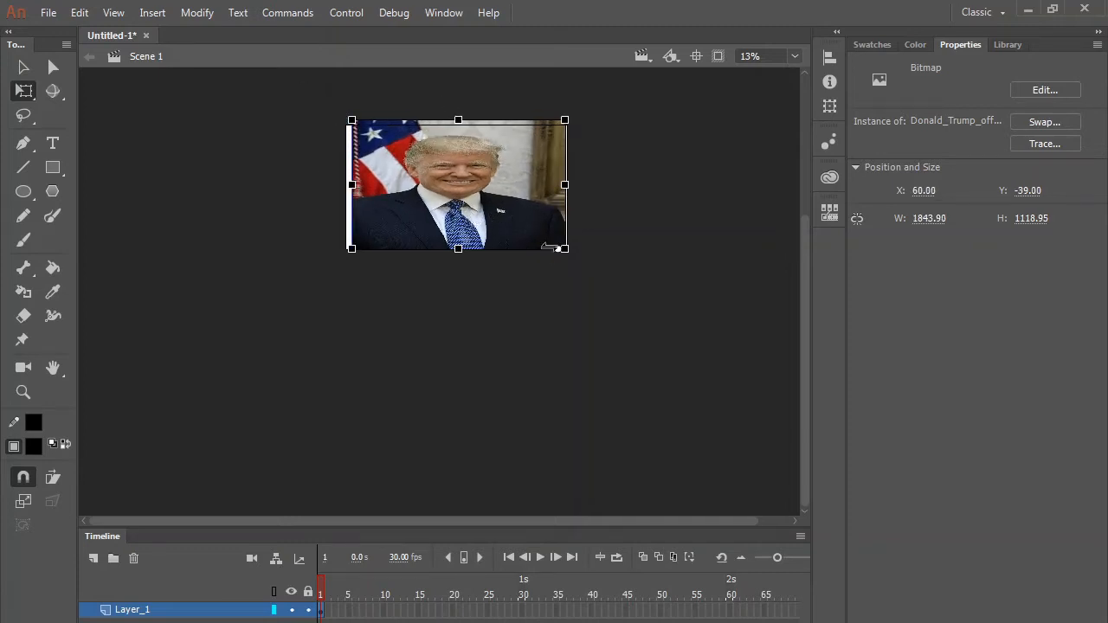
Fit the portrait's top and side edges to the stage at about 1911 by 1074 px, then deselect it.
drag(558, 250, 460, 248)
drag(458, 120, 458, 127)
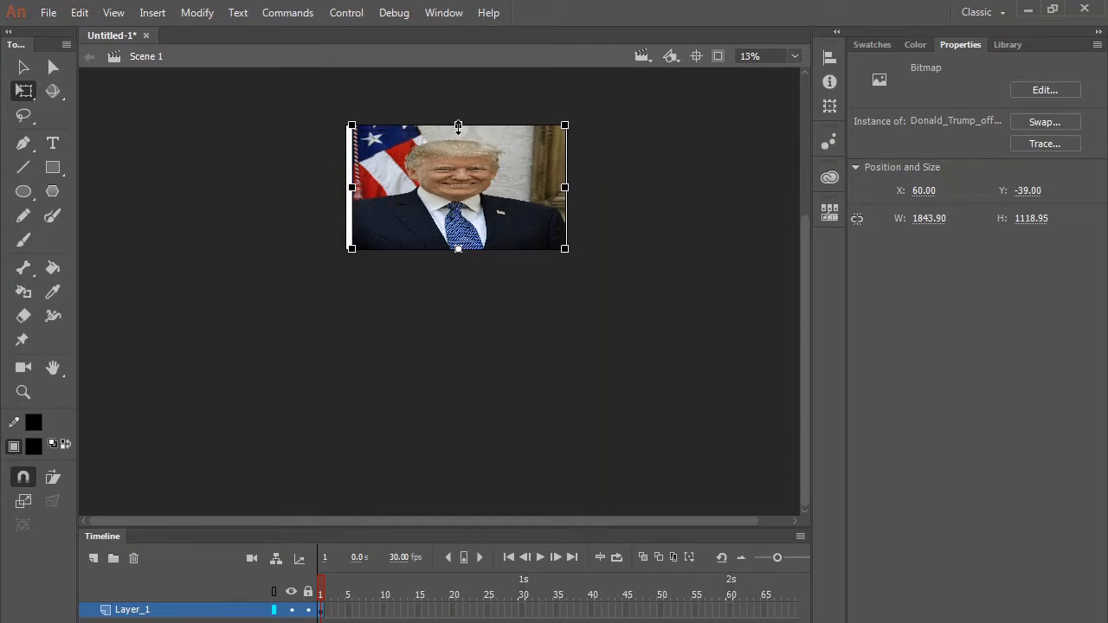
click(344, 187)
drag(345, 187, 337, 187)
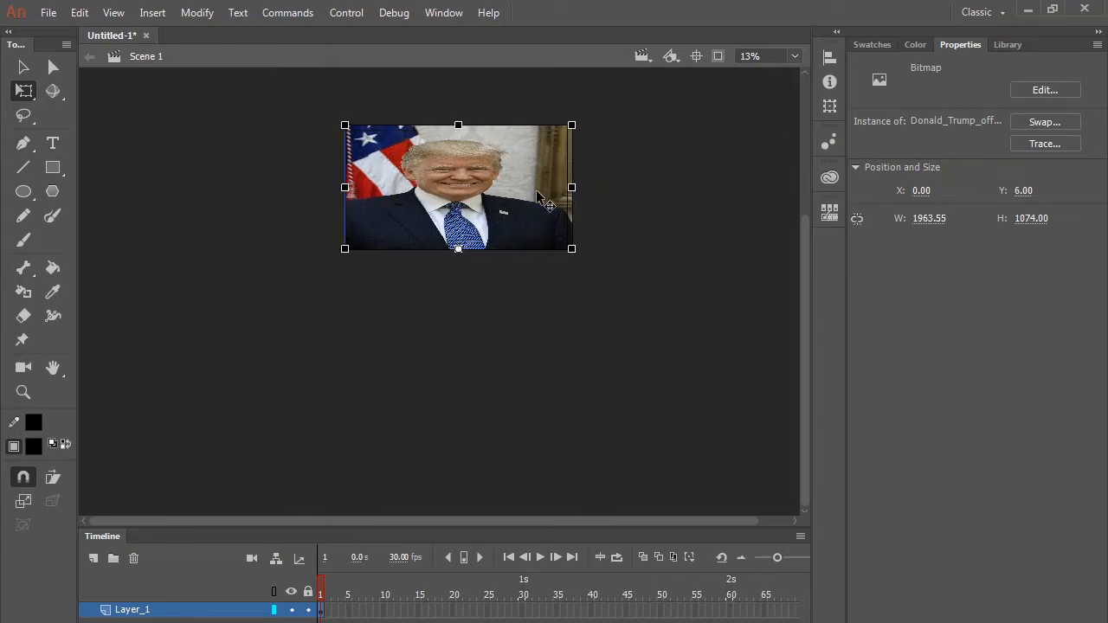
drag(425, 240, 344, 187)
drag(571, 187, 565, 187)
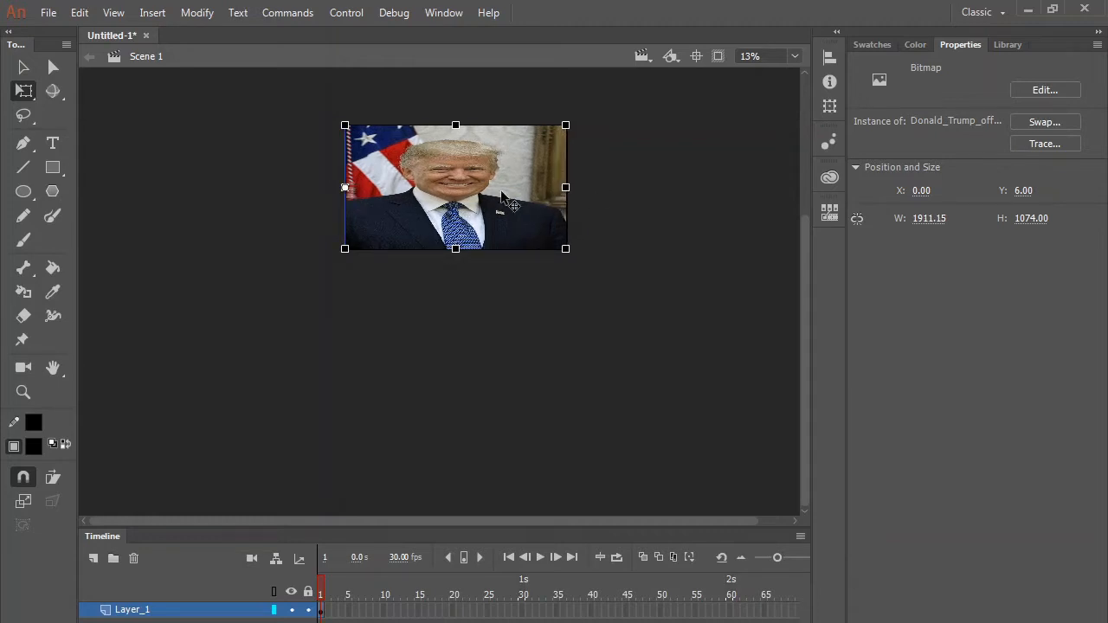
click(594, 203)
Rename the portrait's layer to "sketch" and lock it.
scroll(437, 195, up, 3)
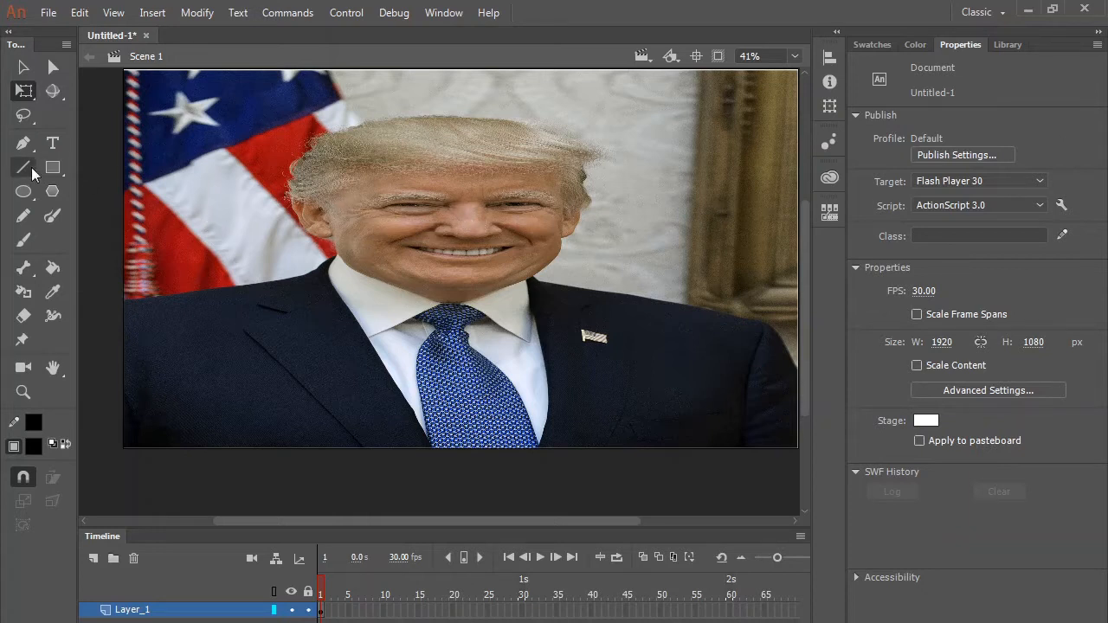
double_click(173, 614)
text(sk)
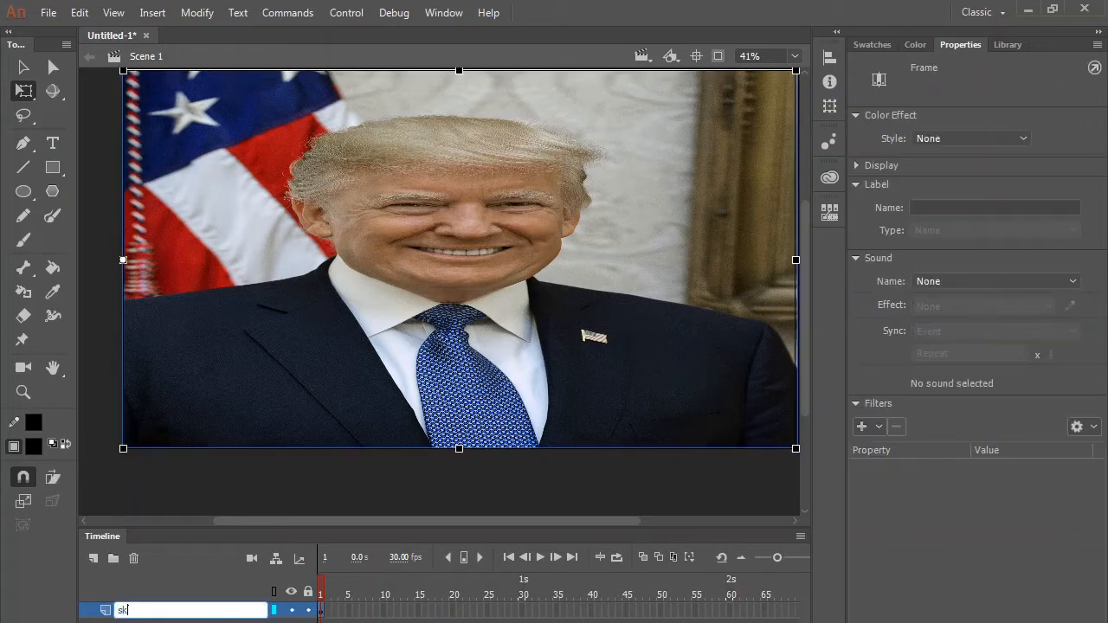
text(etch)
key(Return)
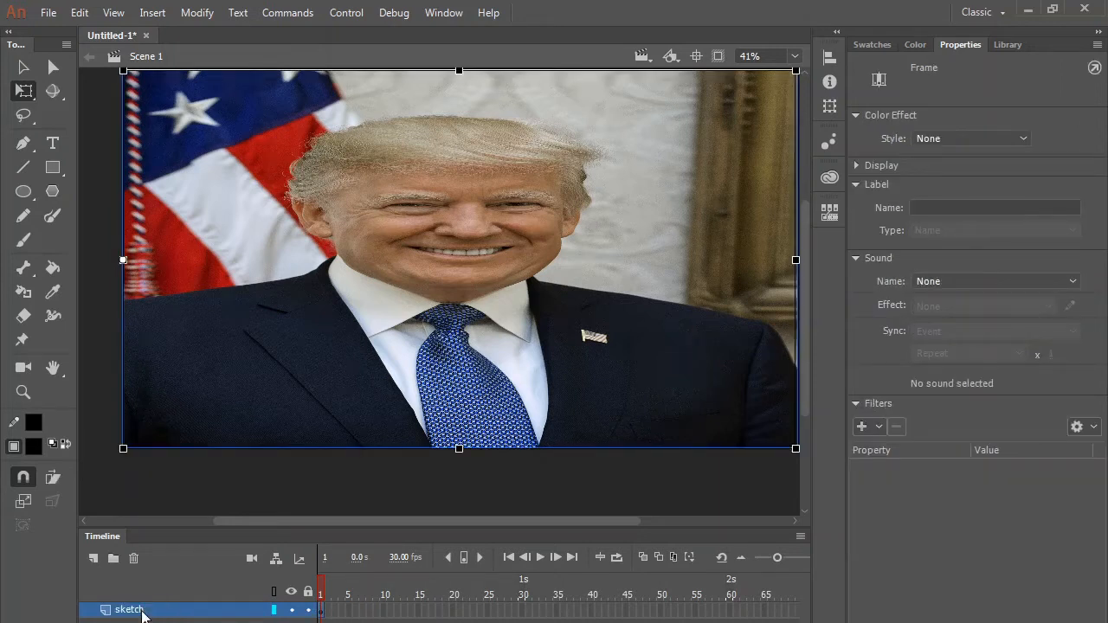
click(308, 610)
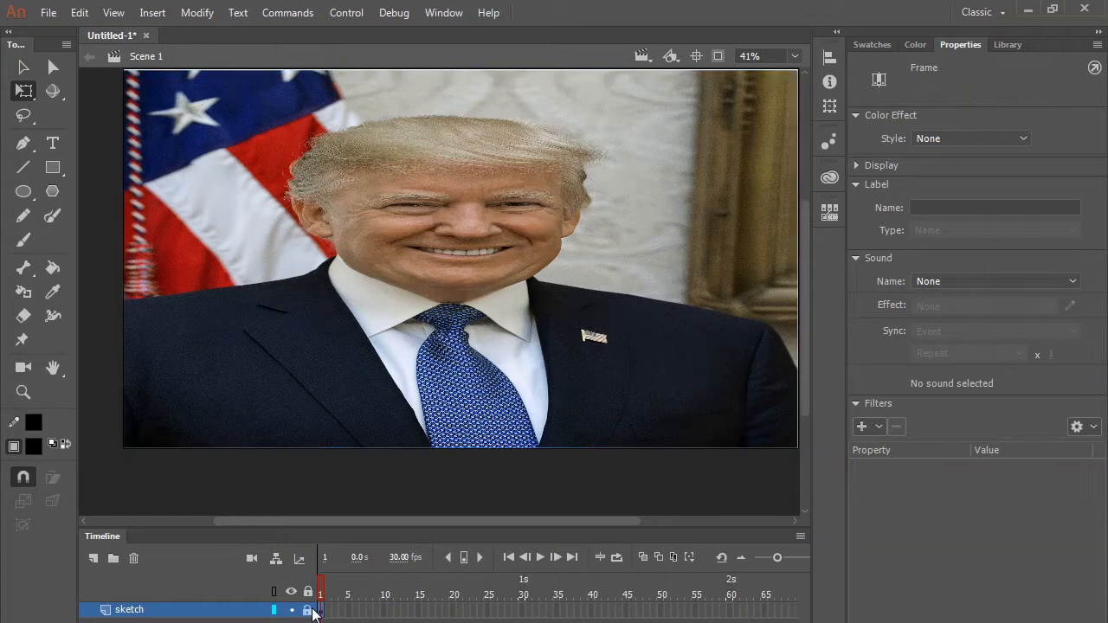
Add a new layer above the sketch layer and choose the Line tool for tracing the face.
click(94, 558)
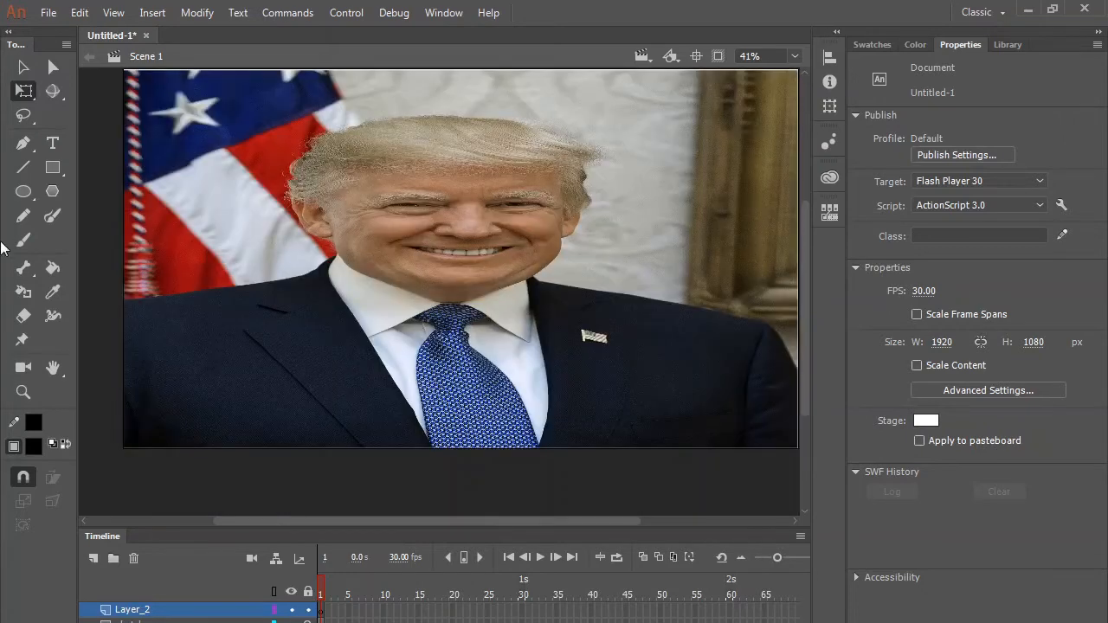
click(25, 175)
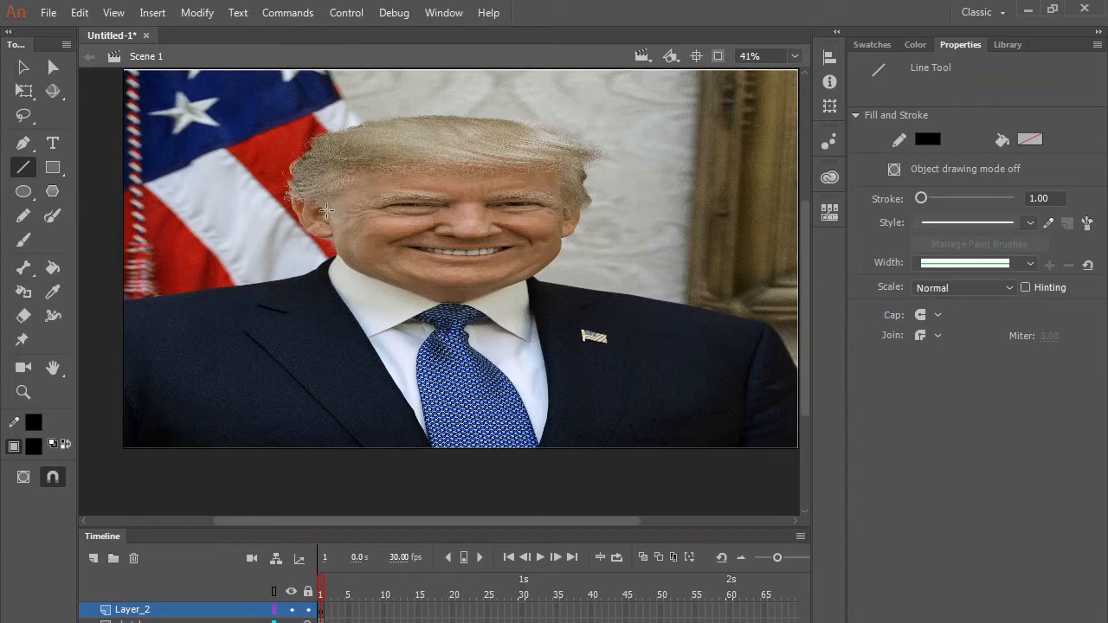
scroll(510, 238, up, 2)
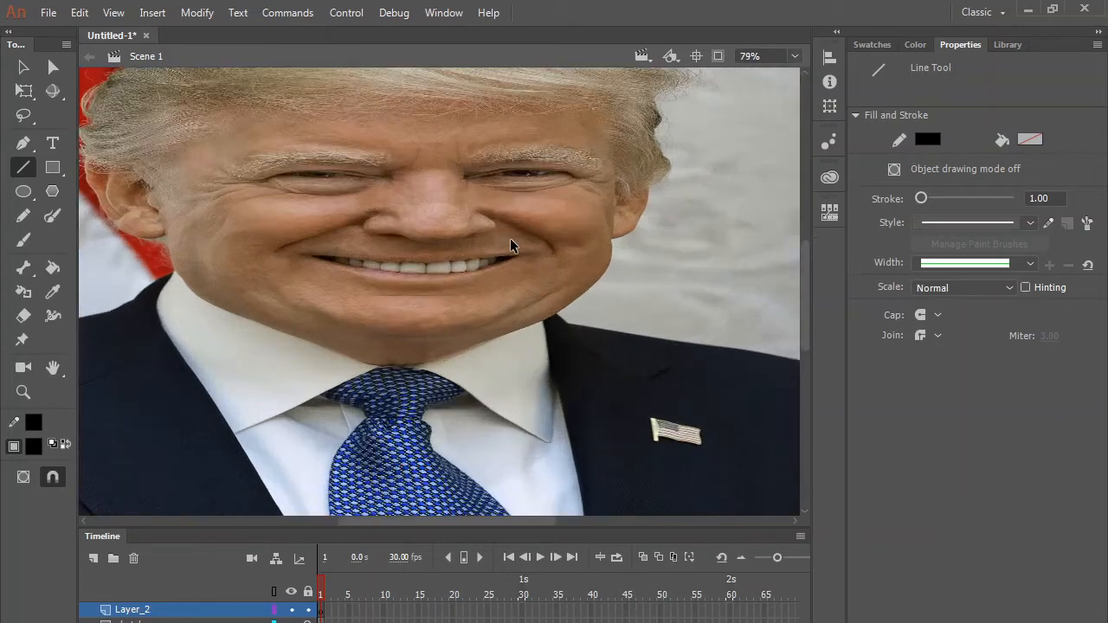
scroll(397, 249, up, 3)
scroll(397, 248, down, 1)
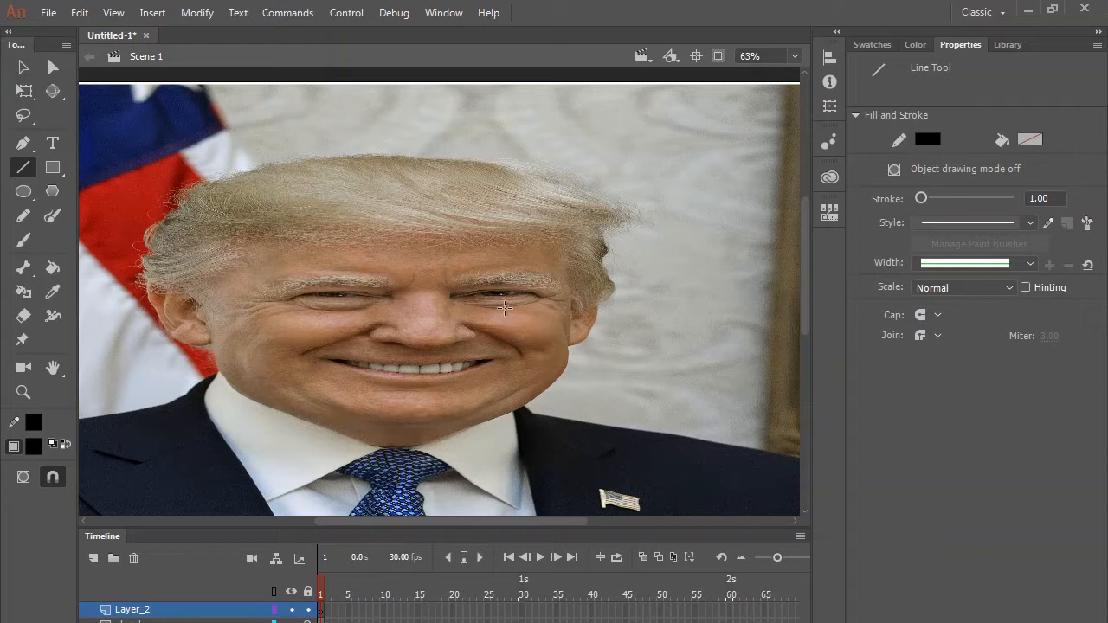
Set the line stroke to 5 and draw three test lines: beside the hair and along both sides of the jaw.
click(1038, 198)
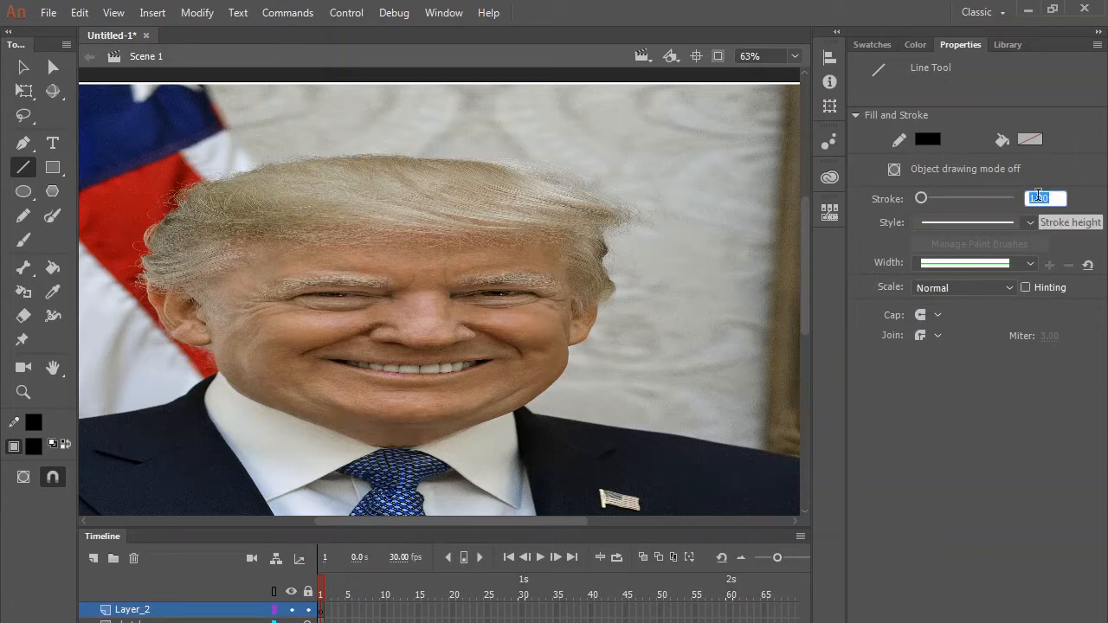
text(5)
key(Return)
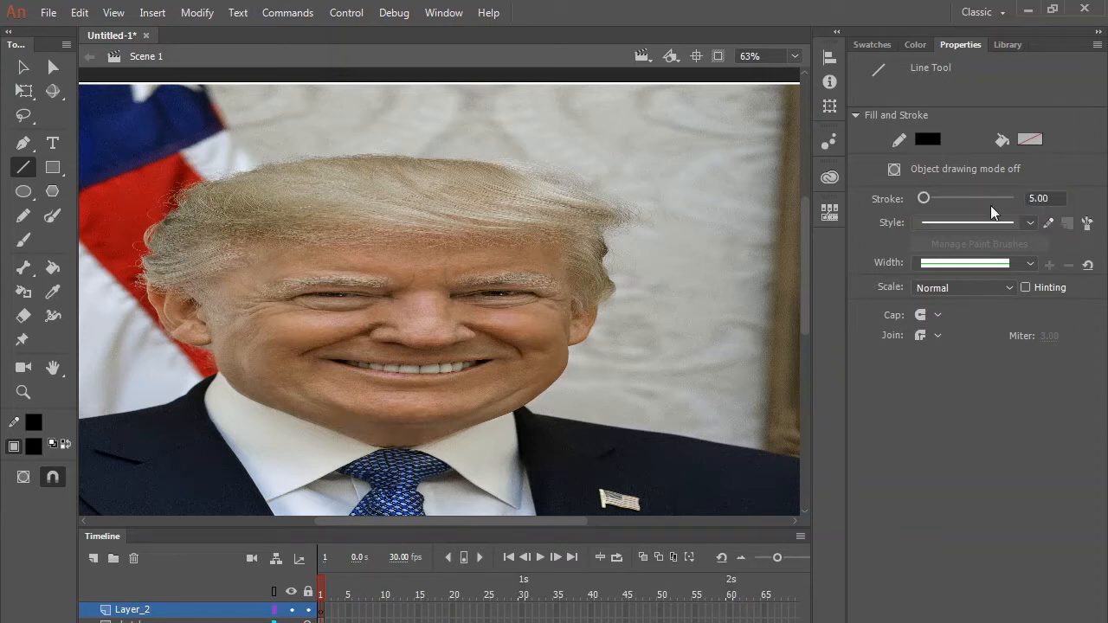
drag(569, 153, 684, 292)
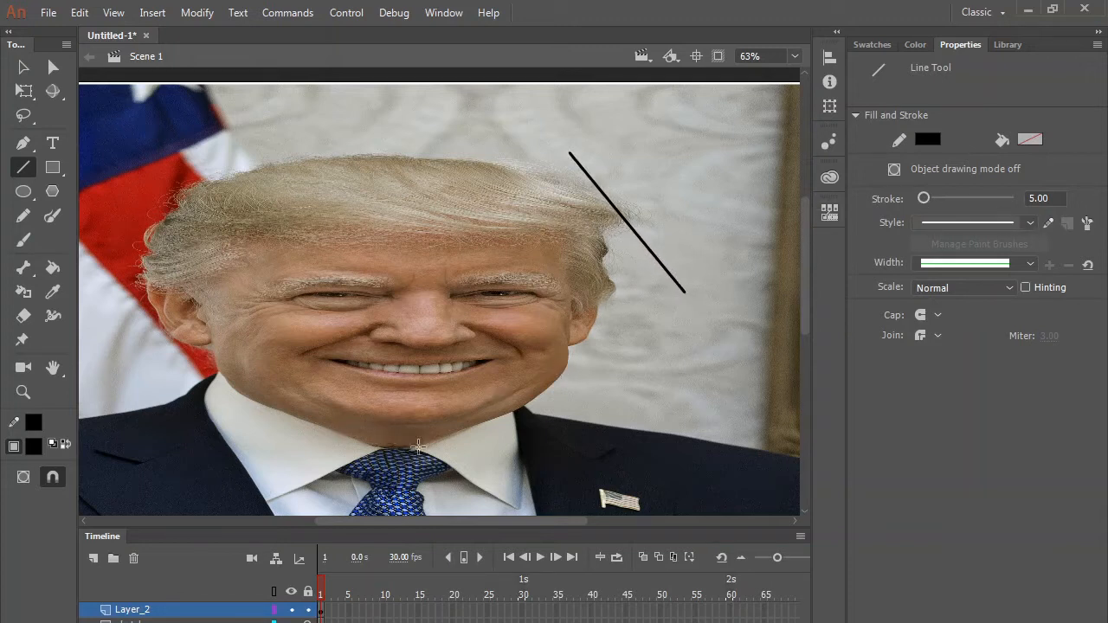
drag(417, 447, 549, 385)
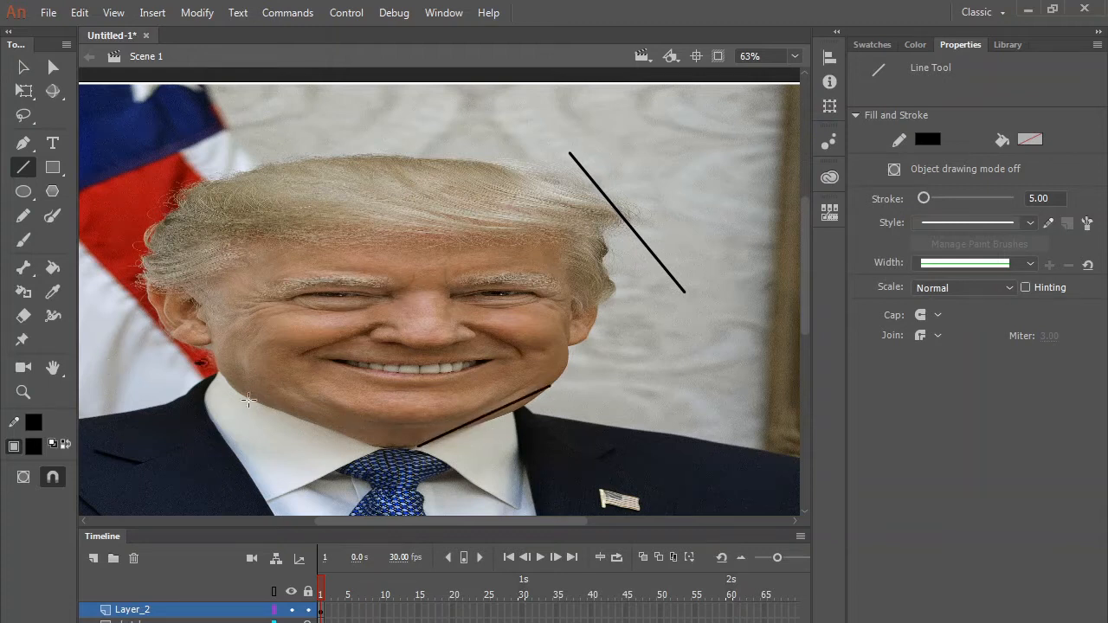
drag(196, 364, 327, 447)
Set the line stroke to 8 and draw a horizontal line across the forehead and a vertical one beside the right-hand ear.
click(1037, 198)
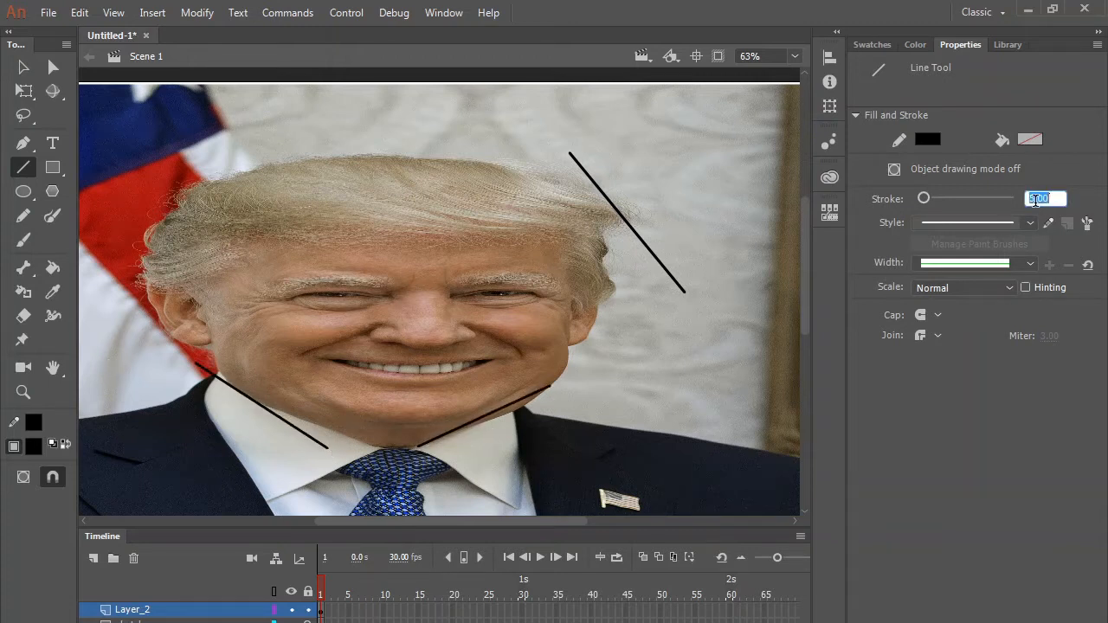
text(8)
key(Return)
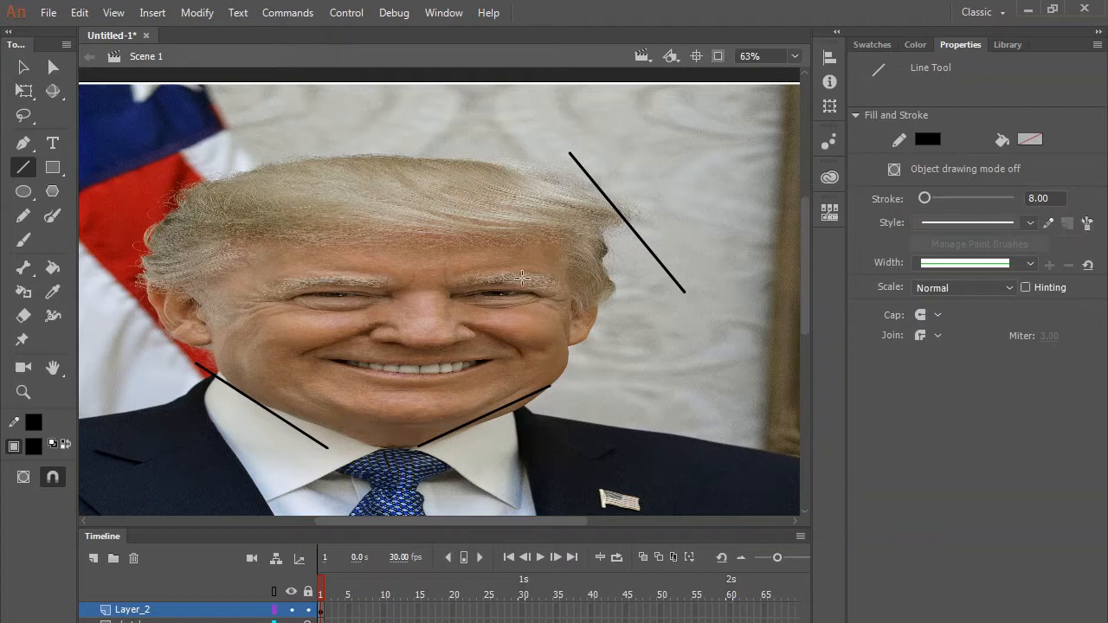
drag(236, 238, 477, 238)
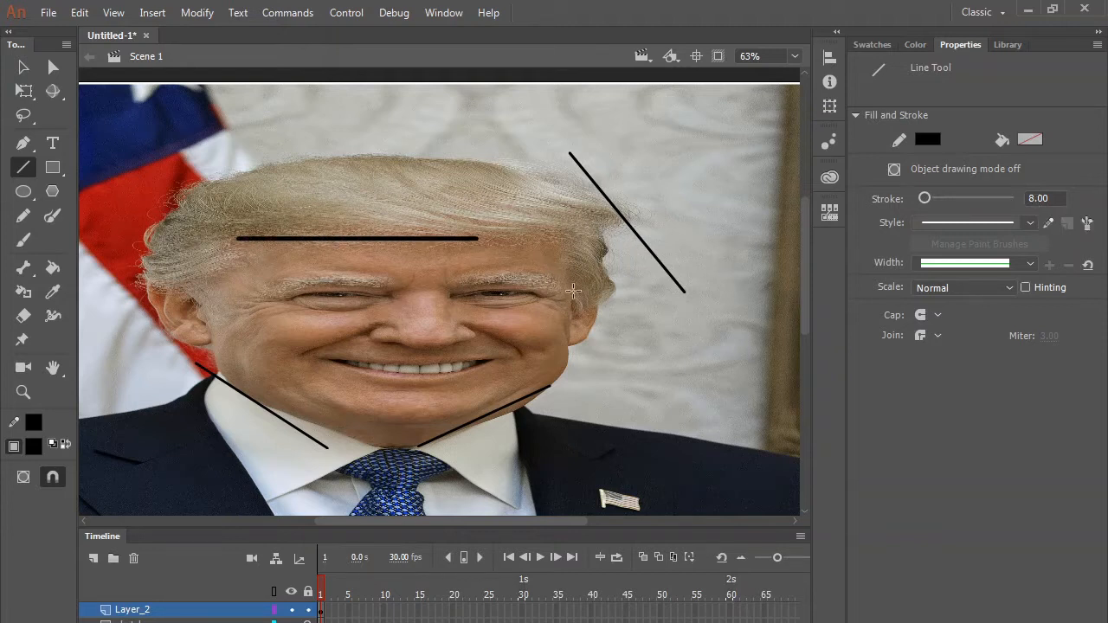
drag(572, 291, 571, 365)
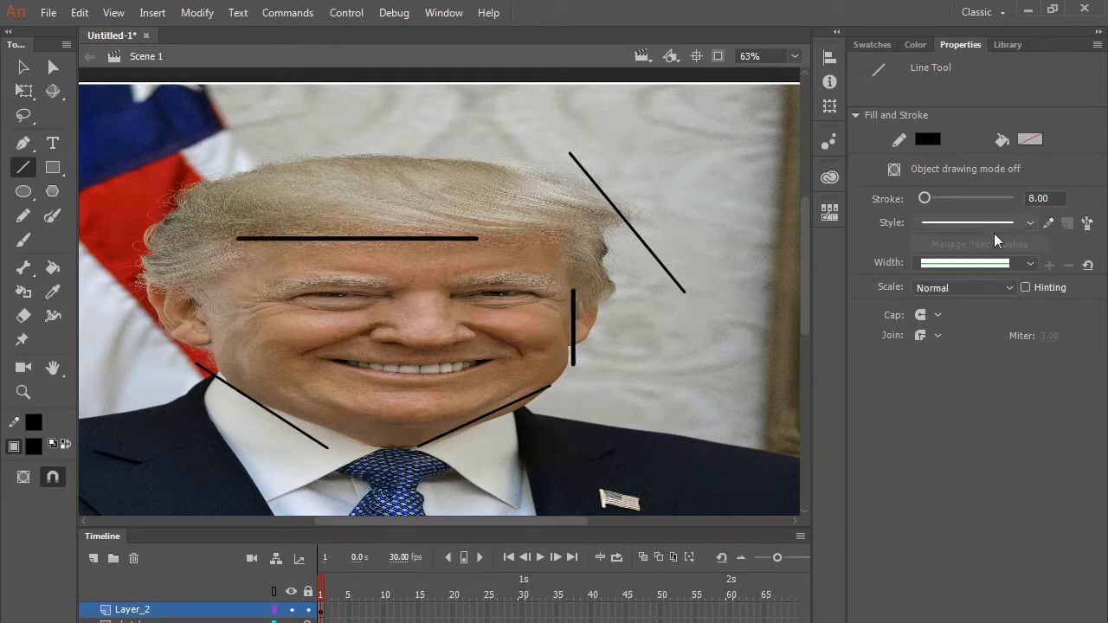
Set the line stroke to 4 and draw a vertical line along the left-hand cheek and a short one below the mouth.
click(1034, 196)
text(4)
key(Return)
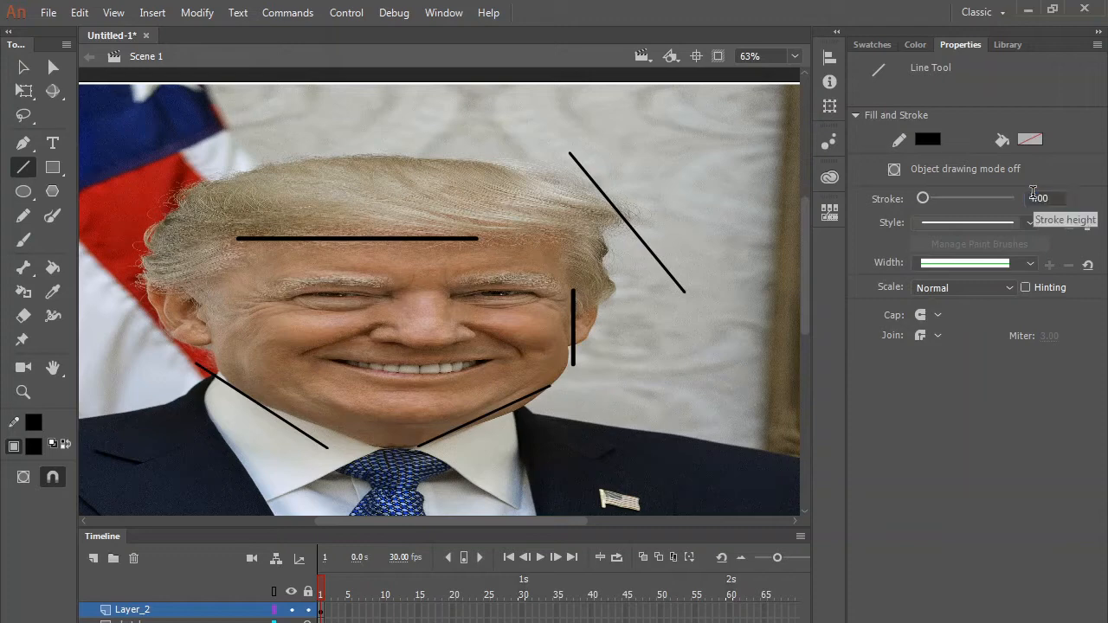
drag(228, 287, 227, 358)
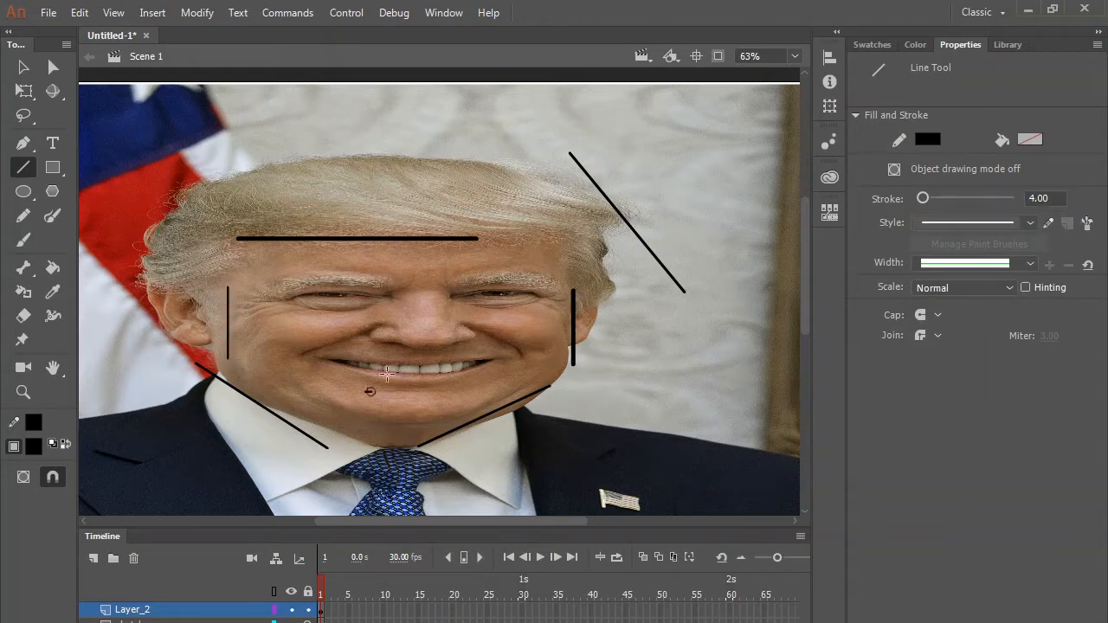
drag(365, 391, 393, 368)
Select all the test lines drawn over the portrait and delete them.
key(v)
drag(734, 124, 37, 523)
key(Delete)
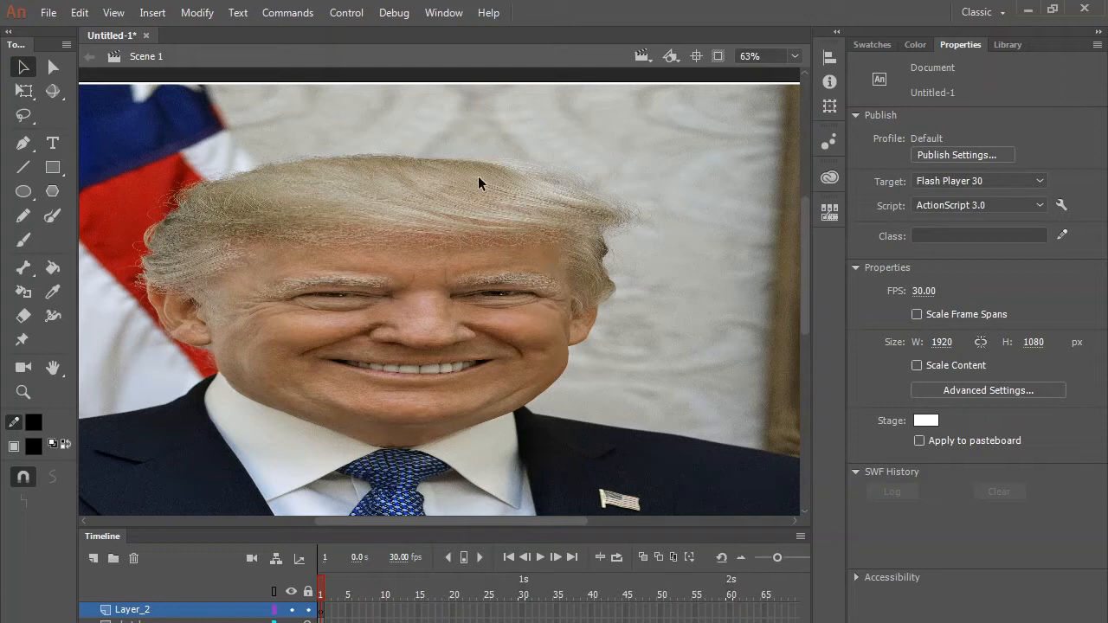
Dismiss the Windows color scheme dialog and trace the face with connected straight lines, forming a closed outline from chin to hairline.
key(n)
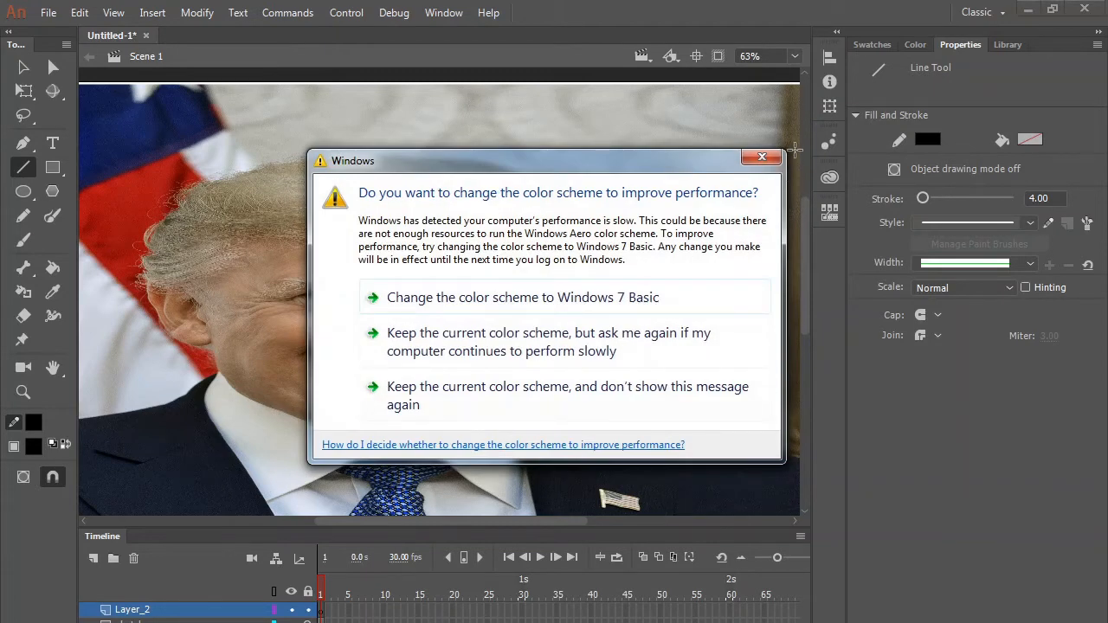
click(761, 156)
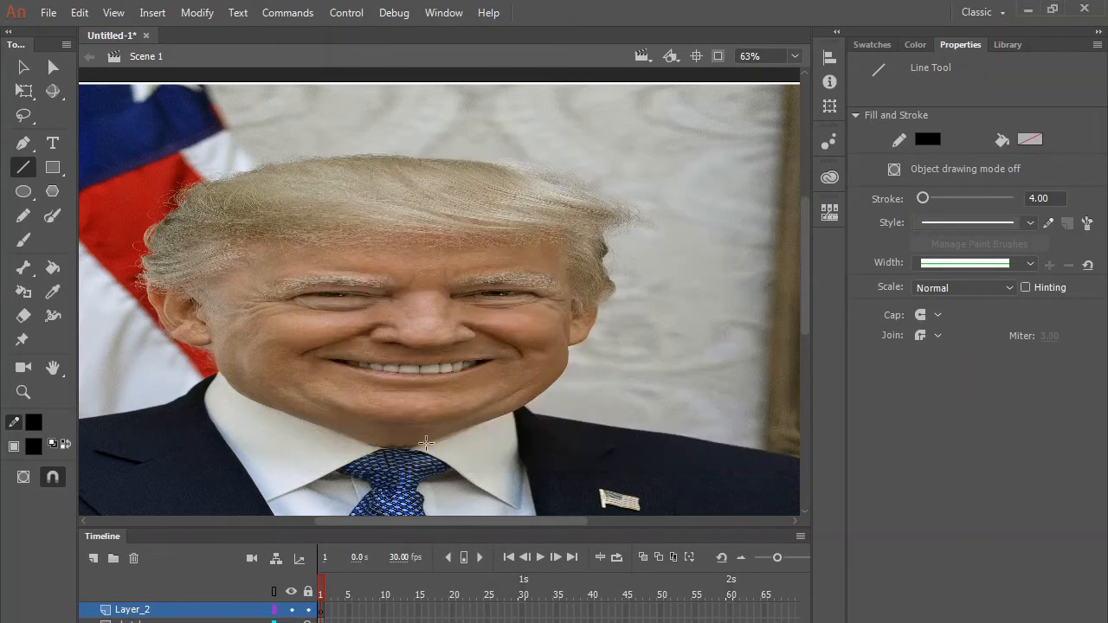
mouse_move(427, 441)
mouse_down()
mouse_move(562, 379)
mouse_move(568, 234)
mouse_move(248, 234)
mouse_move(203, 292)
mouse_move(218, 380)
mouse_move(338, 436)
mouse_move(425, 443)
mouse_up()
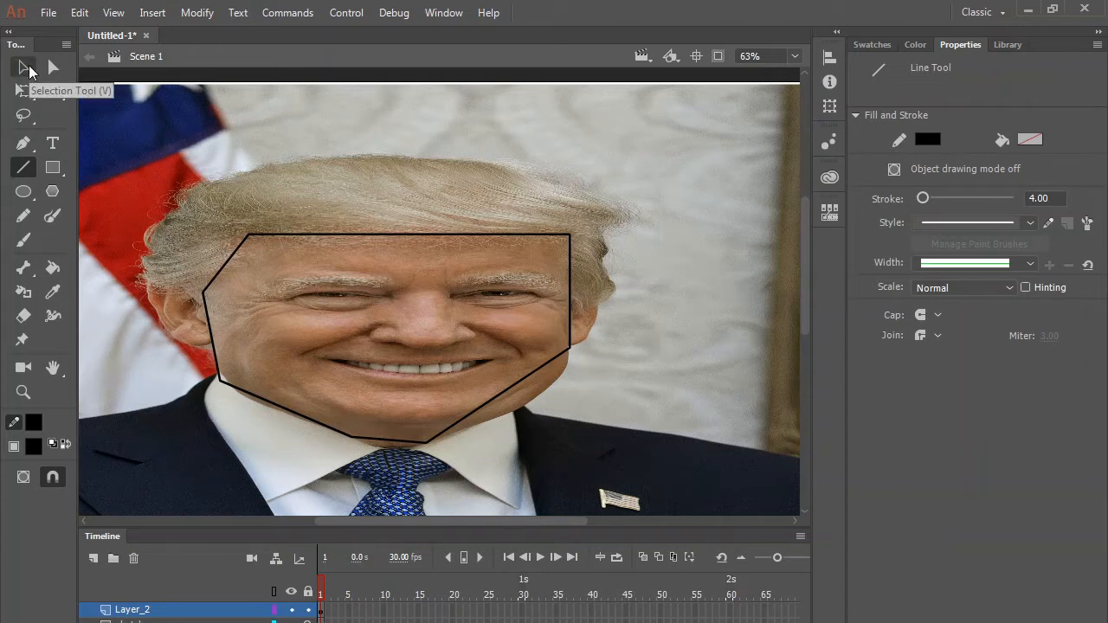
Bend the jaw, chin and forehead lines into curves that follow the face, and adjust the left-hand jaw corner.
click(24, 67)
drag(501, 394, 529, 409)
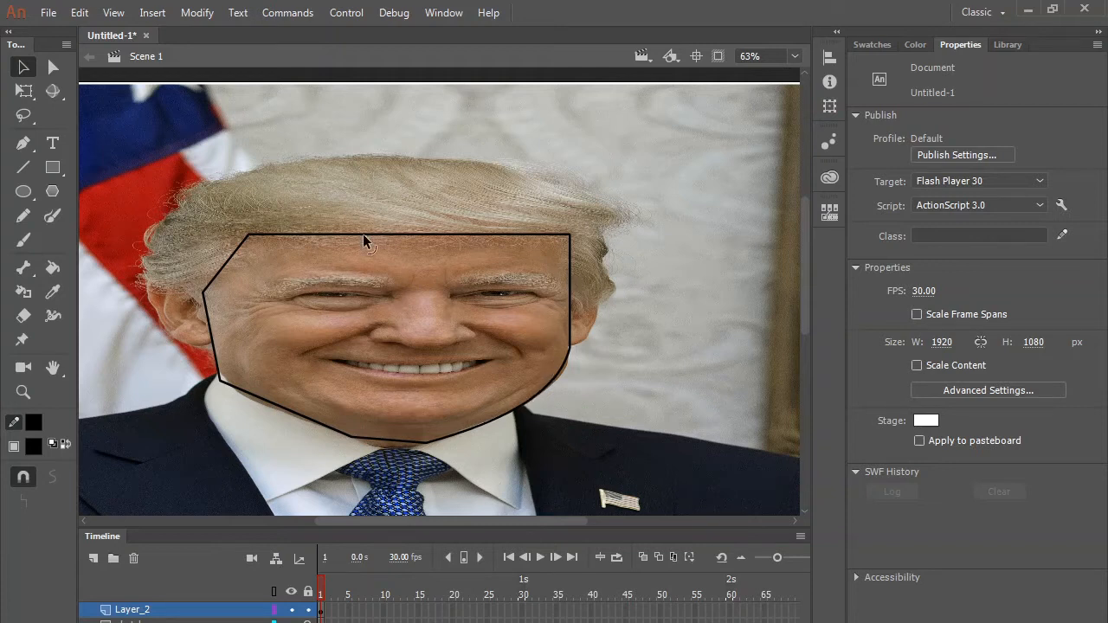
drag(363, 235, 367, 248)
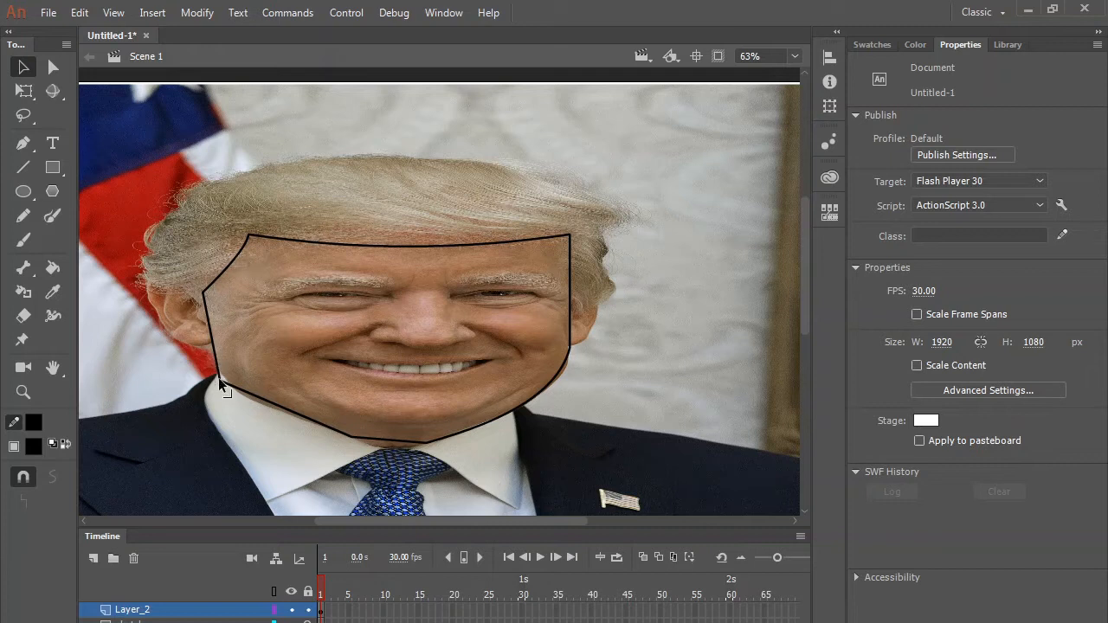
drag(218, 377, 223, 374)
drag(277, 397, 263, 401)
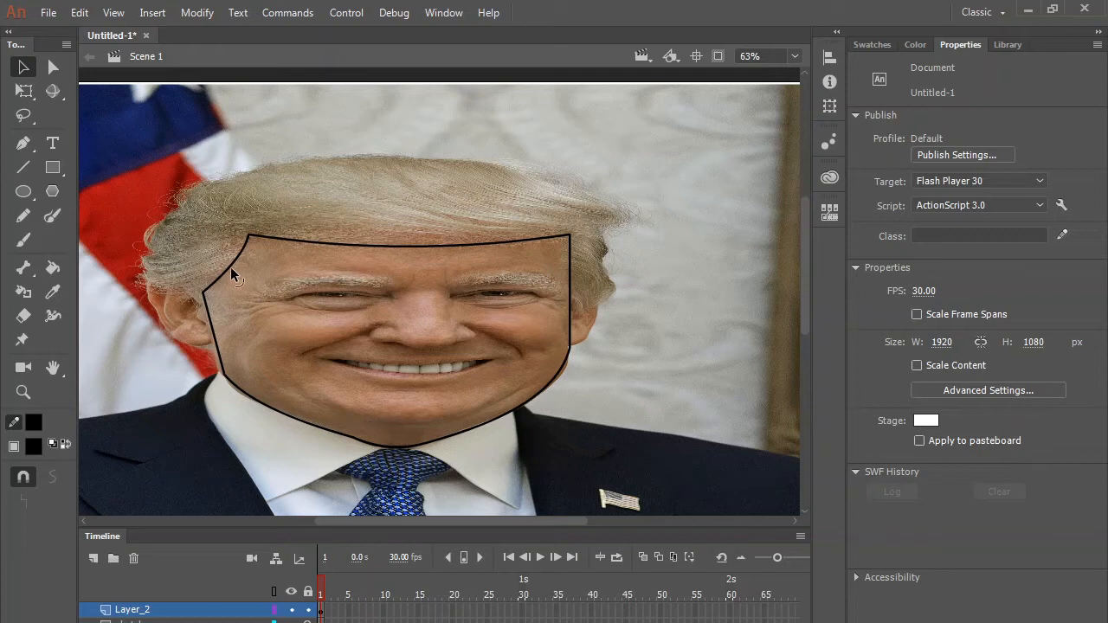
Add an anchor point with the Pen tool to the slanted outline segment at the left-hand temple.
click(24, 144)
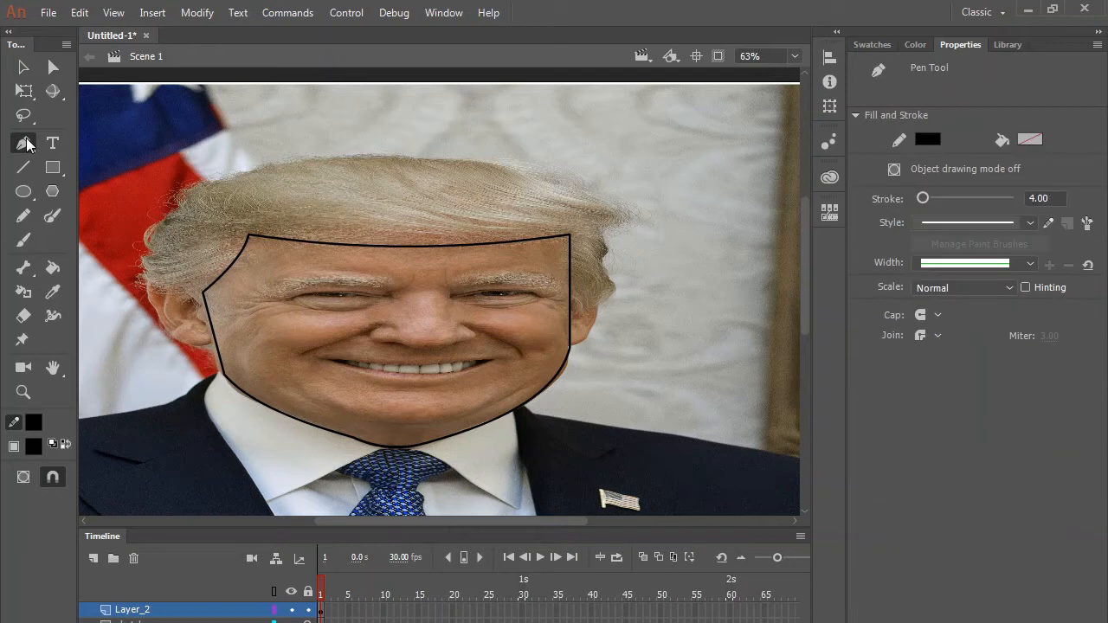
click(232, 265)
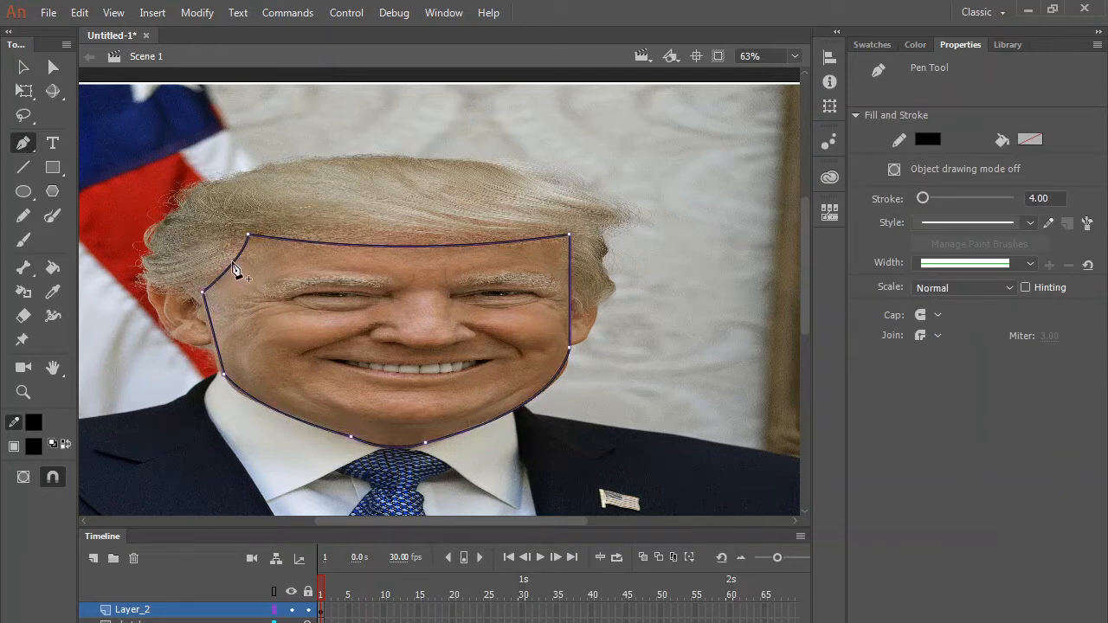
click(233, 262)
click(25, 68)
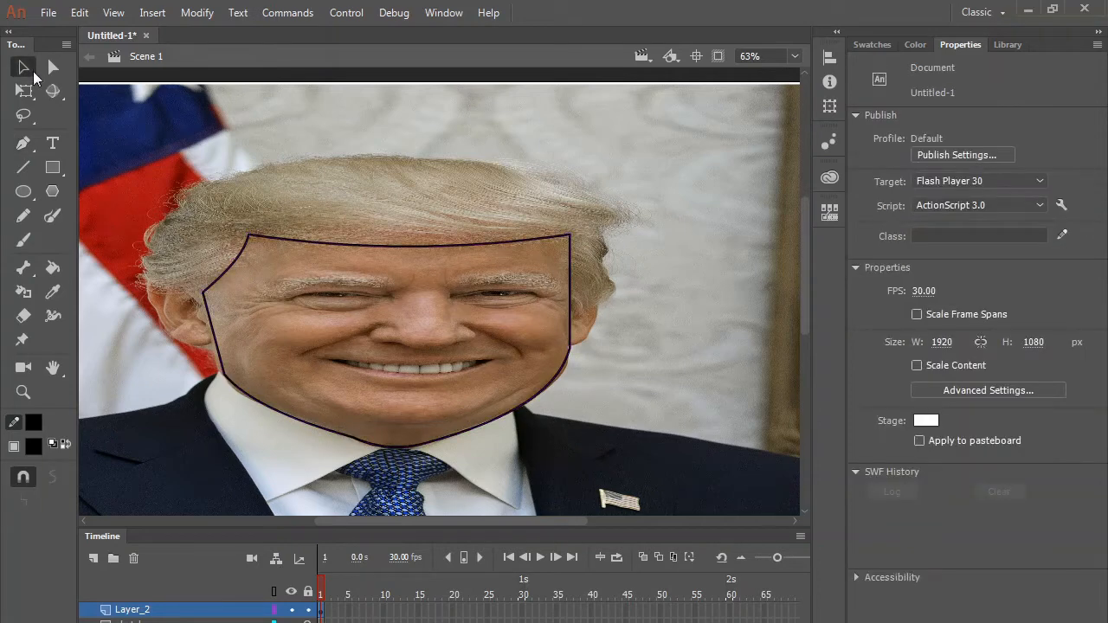
click(236, 258)
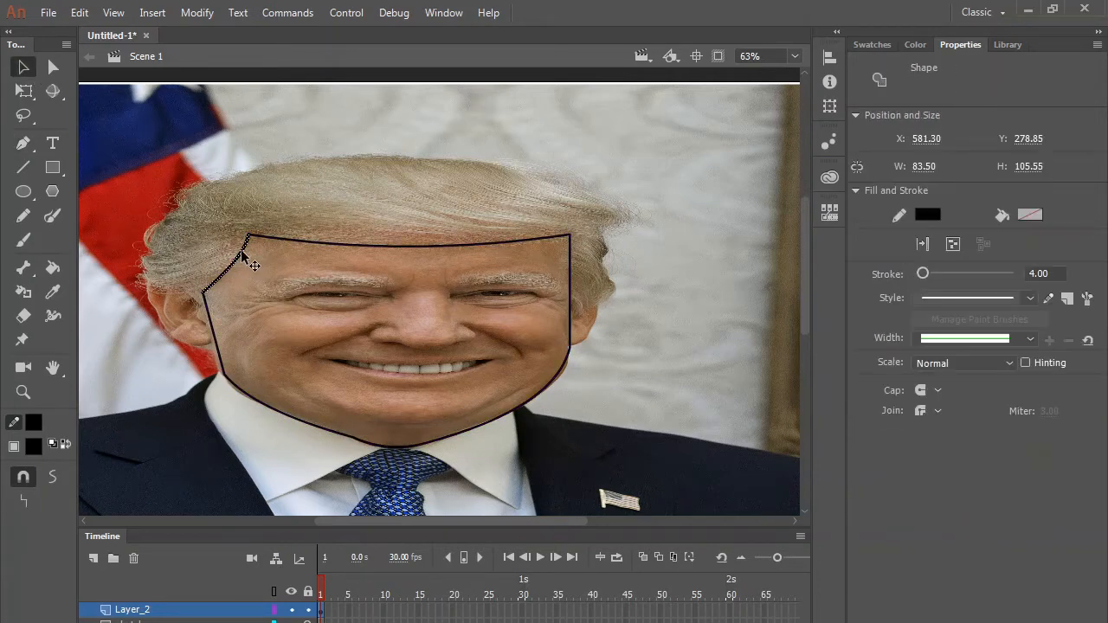
click(243, 246)
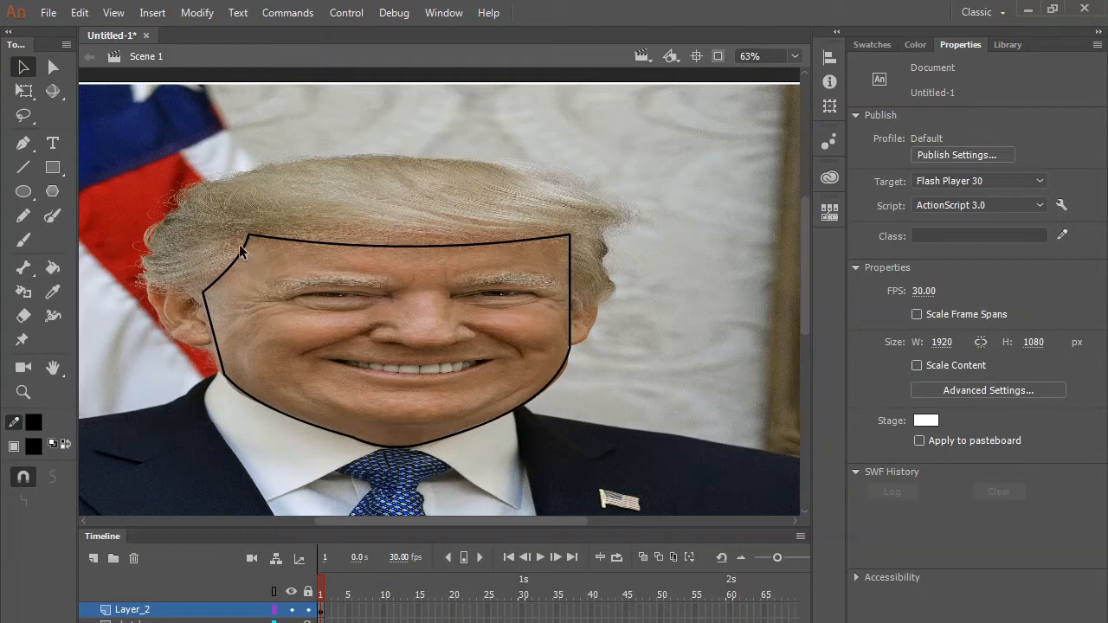
click(244, 248)
click(254, 255)
Shift the end corners of the left-hand temple segment outward and bend it into a curved notch along the hairline.
drag(206, 288, 200, 282)
drag(249, 237, 224, 230)
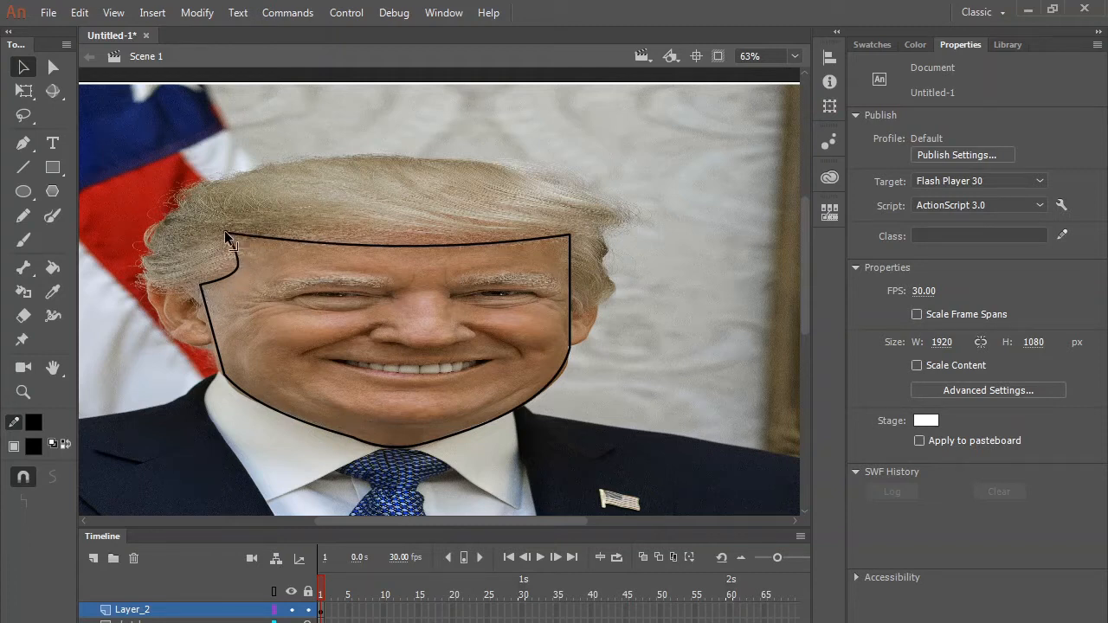
drag(236, 273, 240, 265)
Lower the right-hand jaw corner slightly and flatten the forehead line into a gentle curve.
drag(388, 242, 384, 241)
click(23, 143)
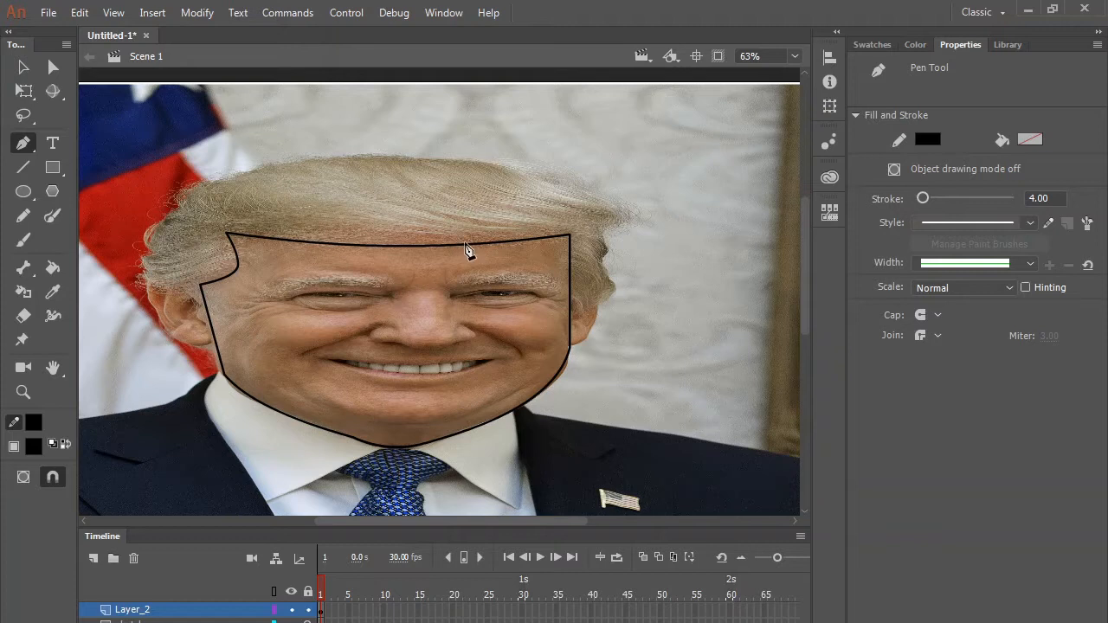
click(24, 67)
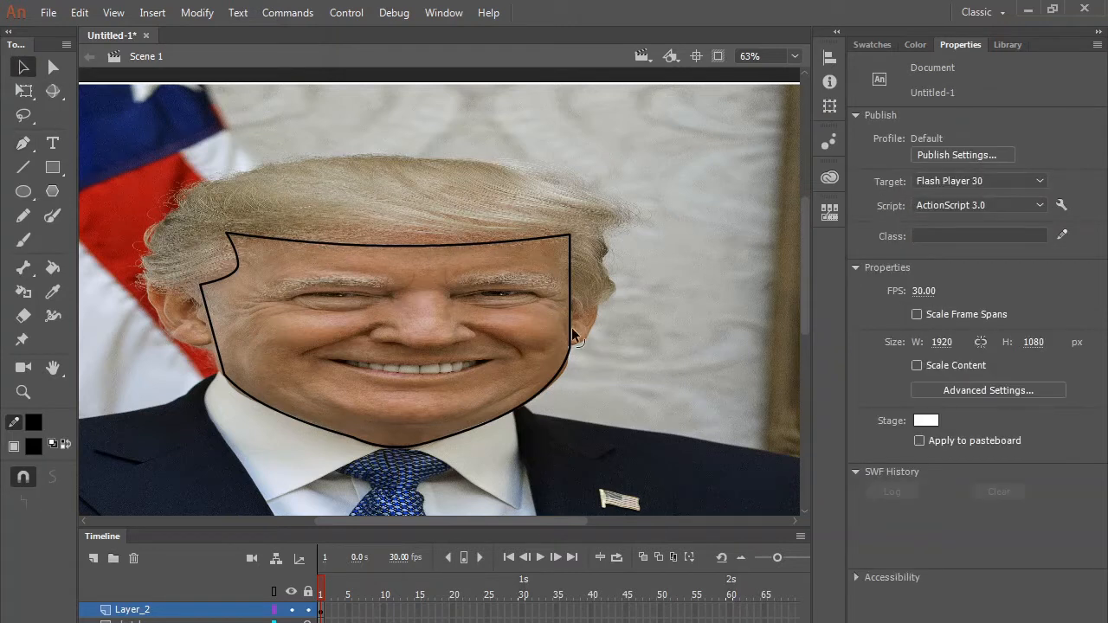
drag(570, 349, 565, 362)
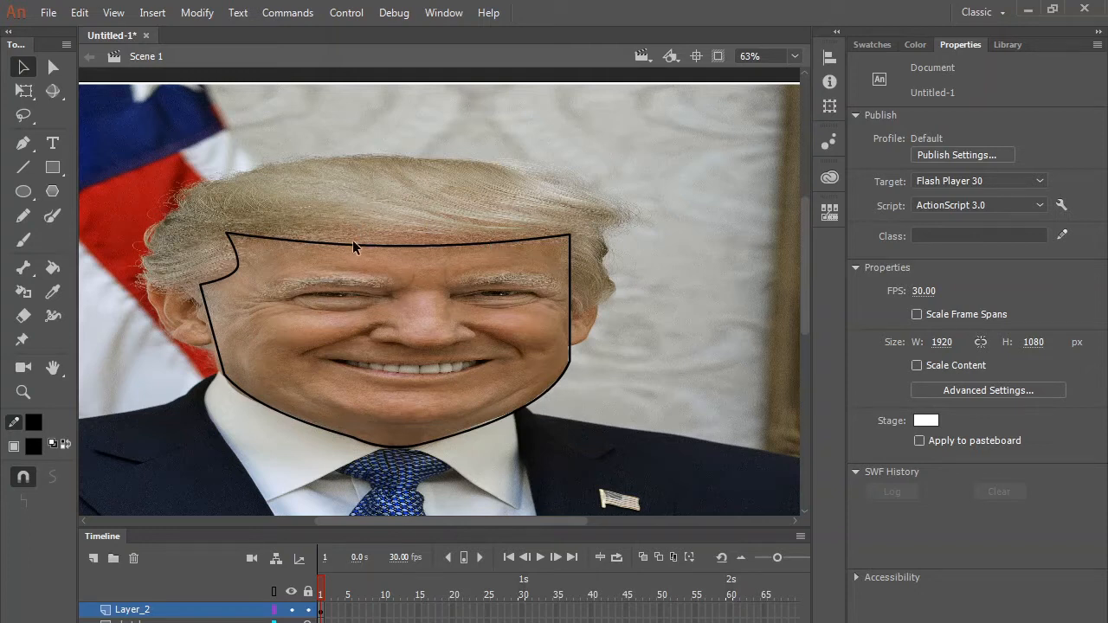
drag(353, 241, 353, 235)
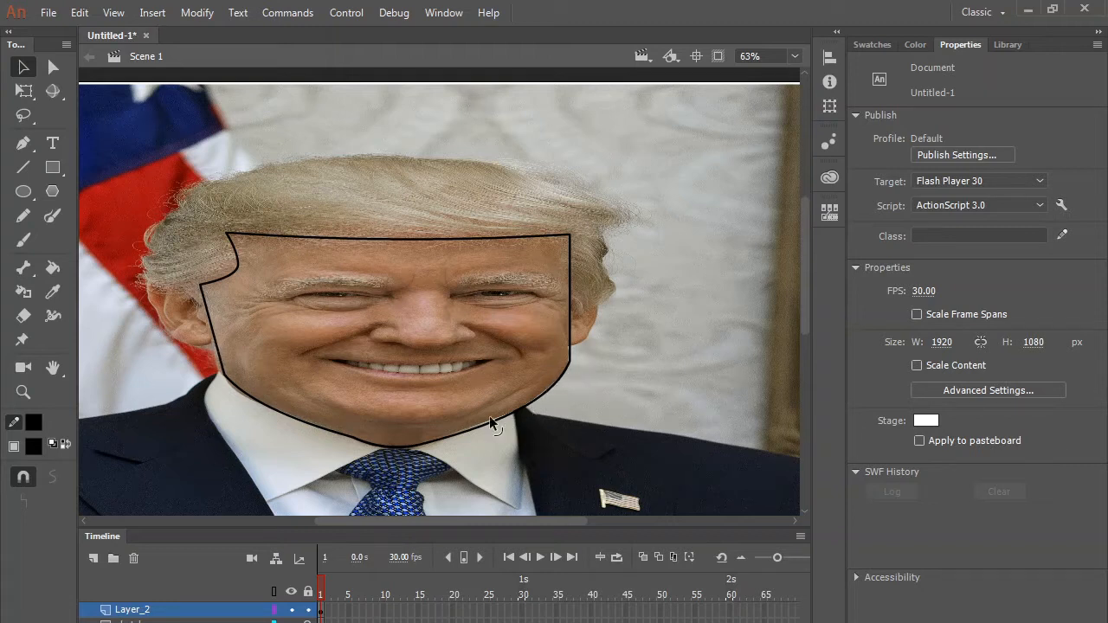
Rename the tracing layer as head and deselect the face outline.
click(24, 170)
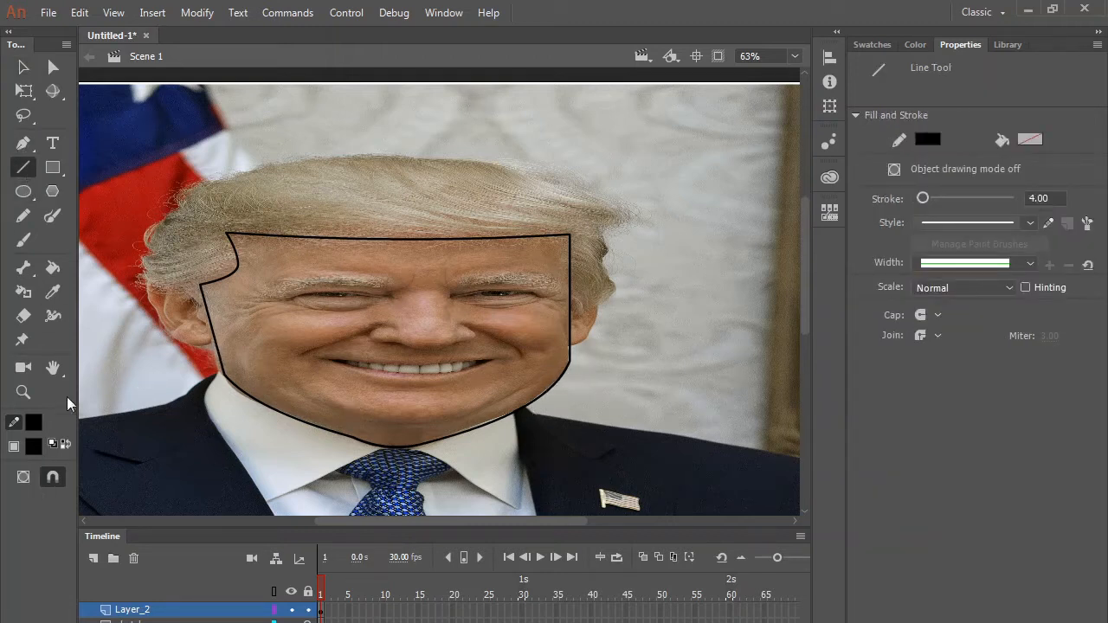
click(143, 612)
double_click(142, 613)
text(head)
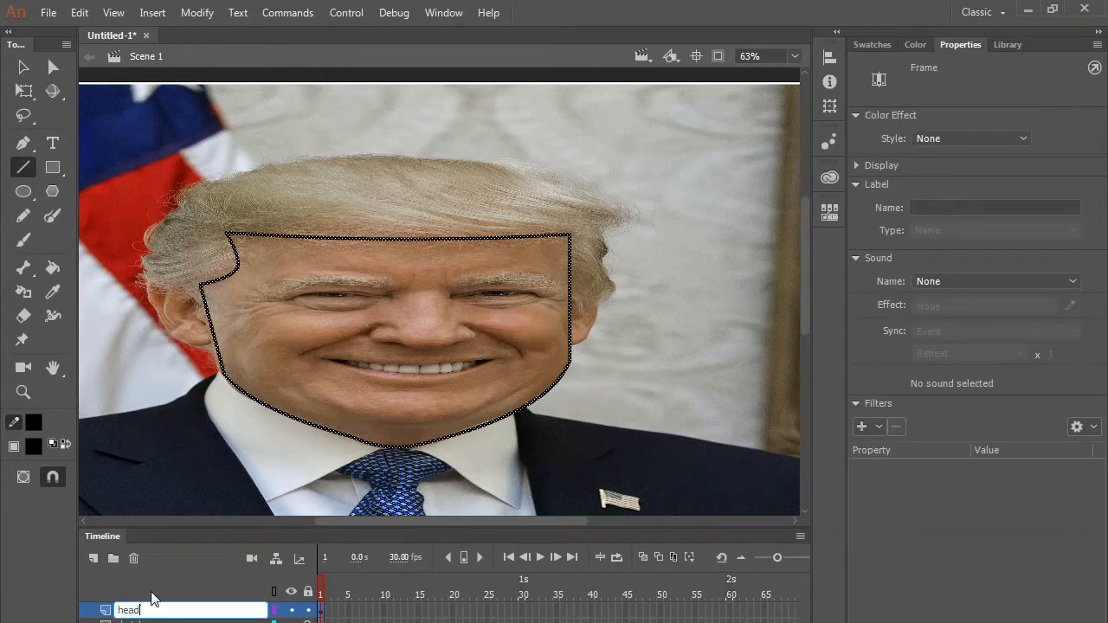
key(Return)
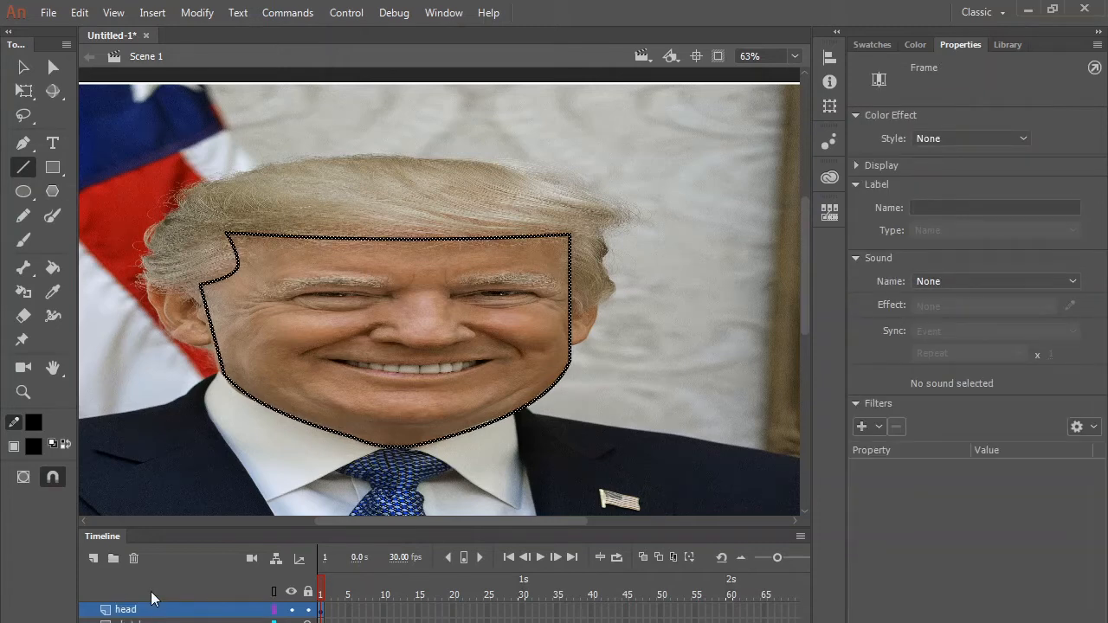
click(696, 451)
key(v)
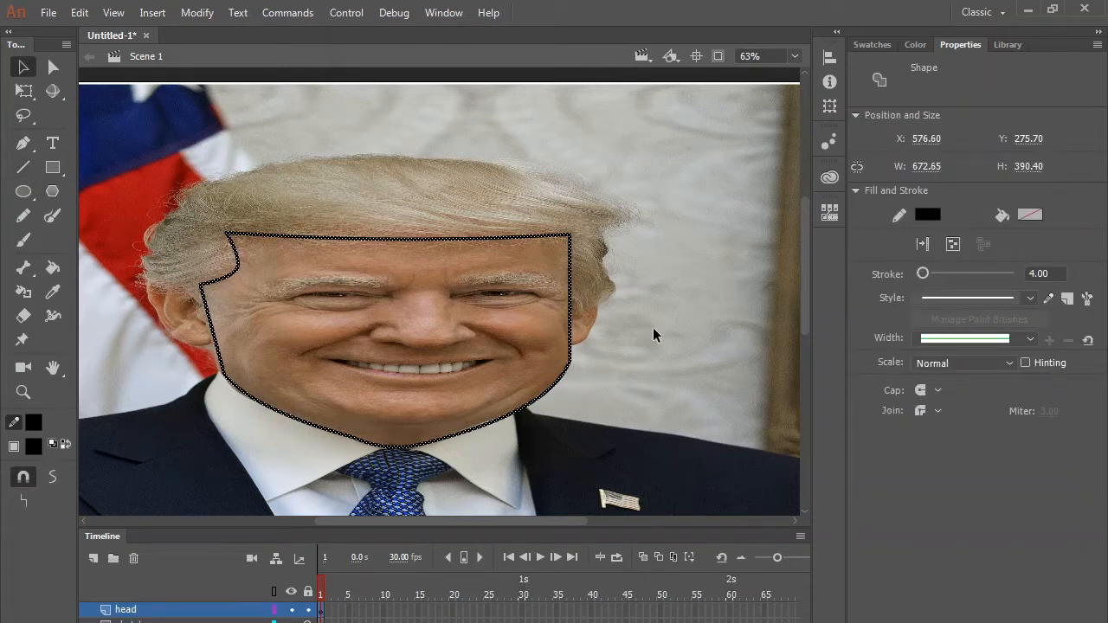
click(653, 327)
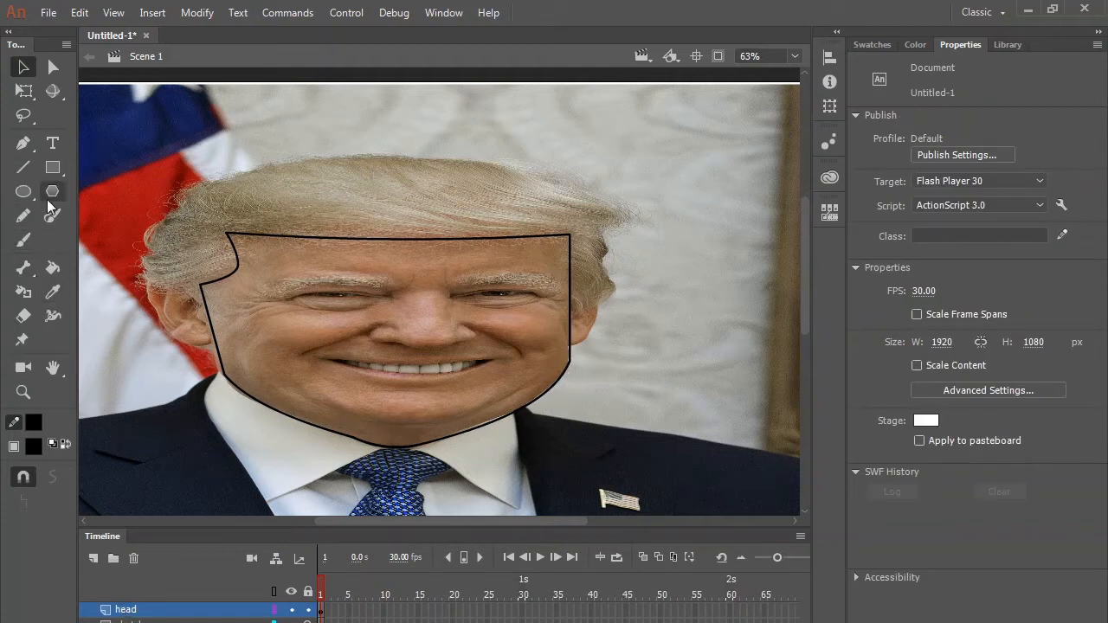
Fine-tune the right-hand jaw corner and jaw curve to the face, and dismiss the Windows color scheme dialog.
click(24, 167)
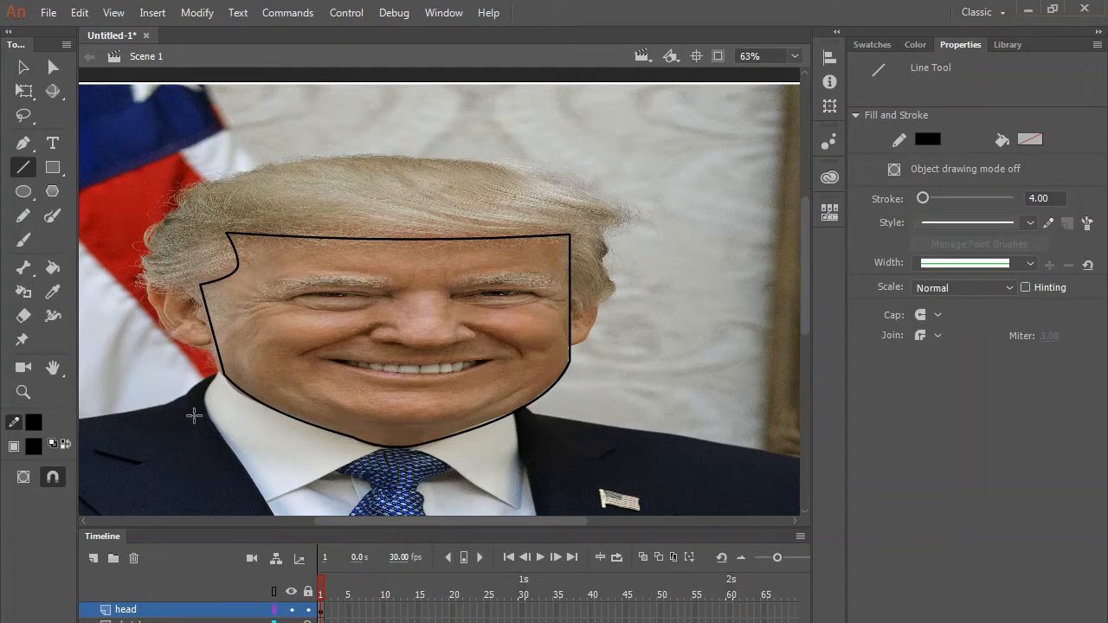
key(v)
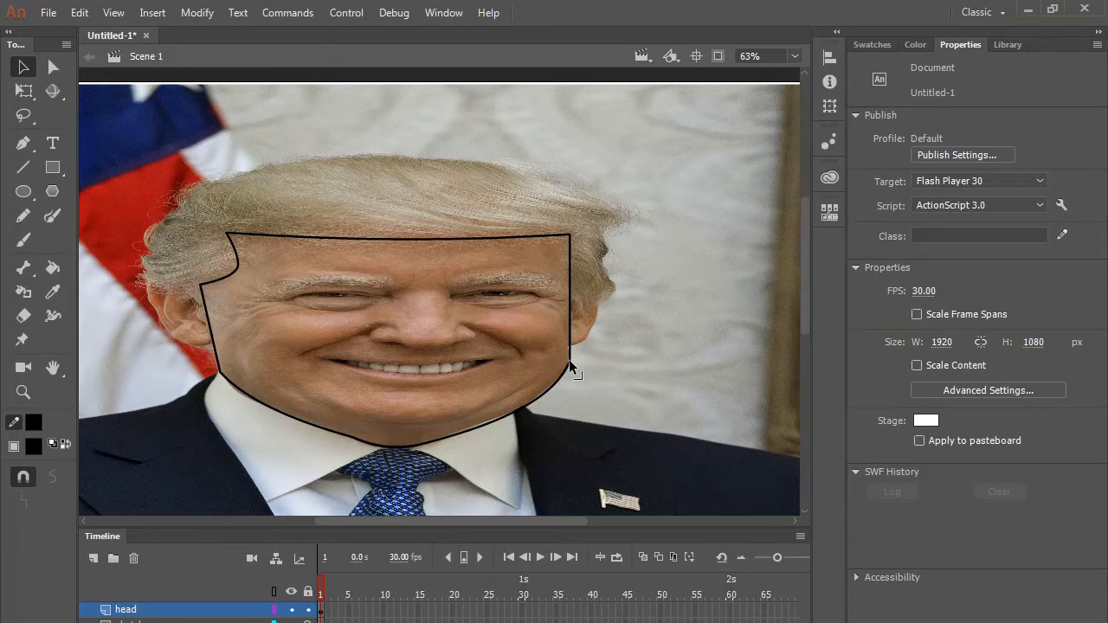
drag(567, 356, 567, 354)
drag(481, 423, 479, 417)
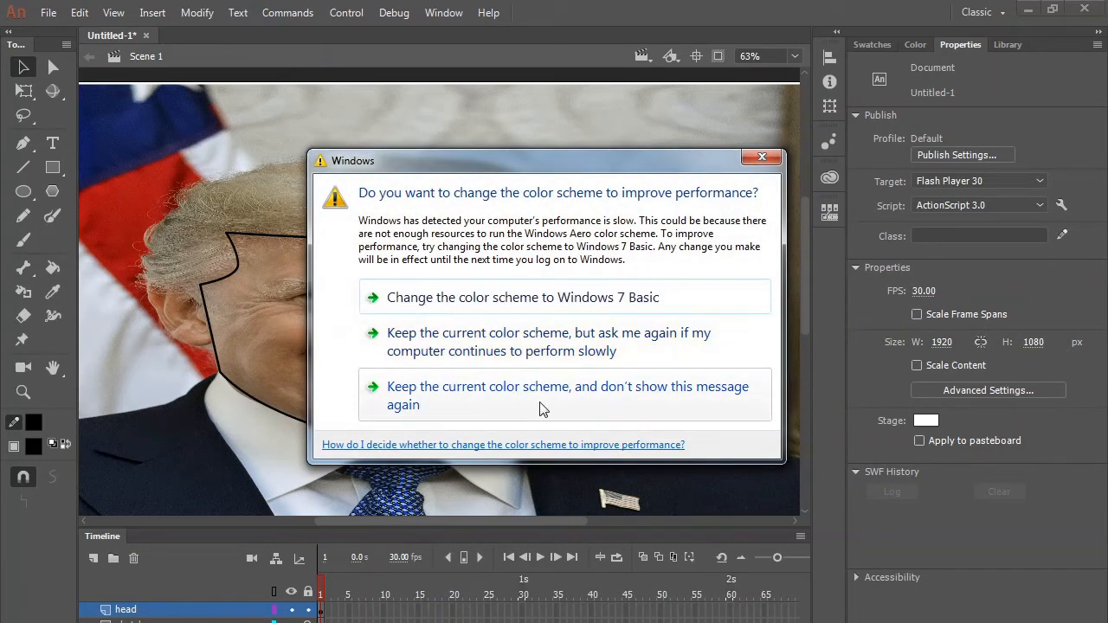
click(572, 305)
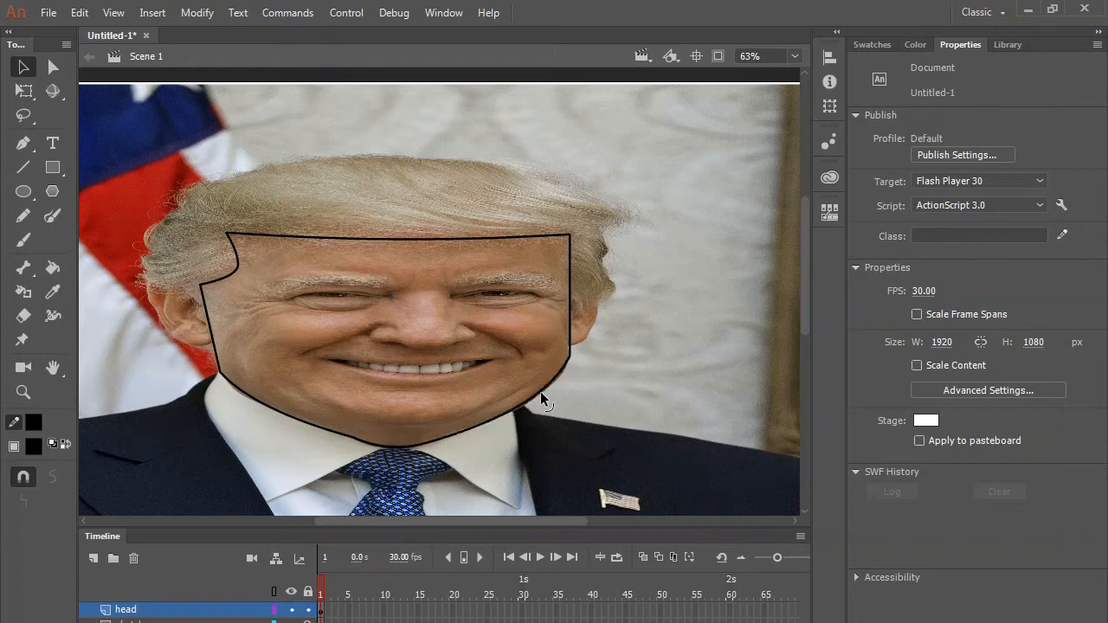
click(568, 353)
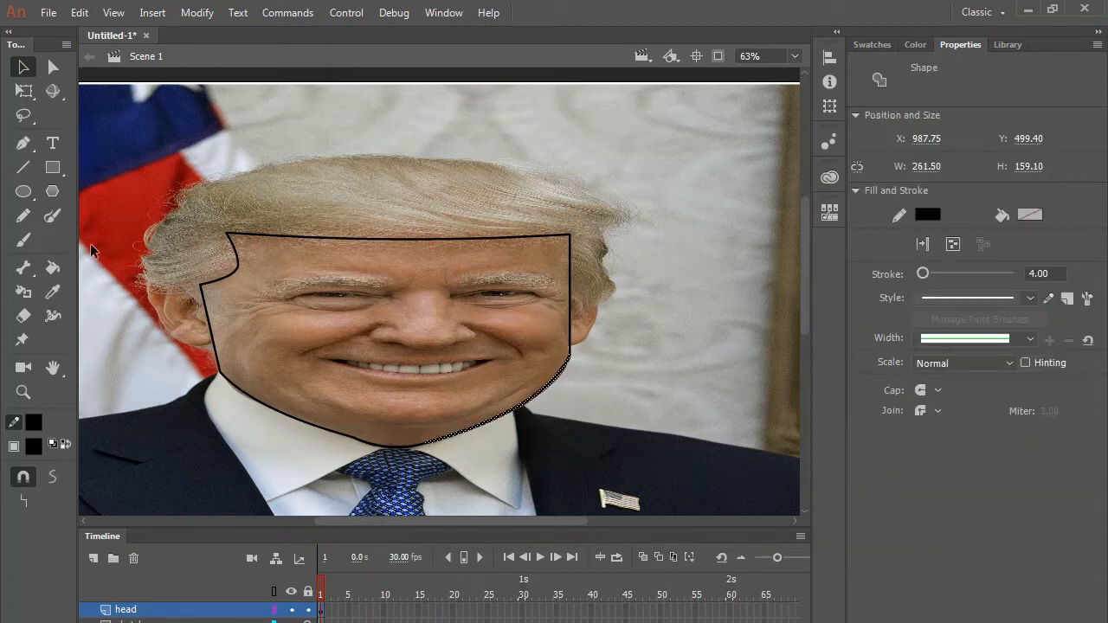
Trace both ears with connected straight lines joined to the sides of the face outline.
click(24, 167)
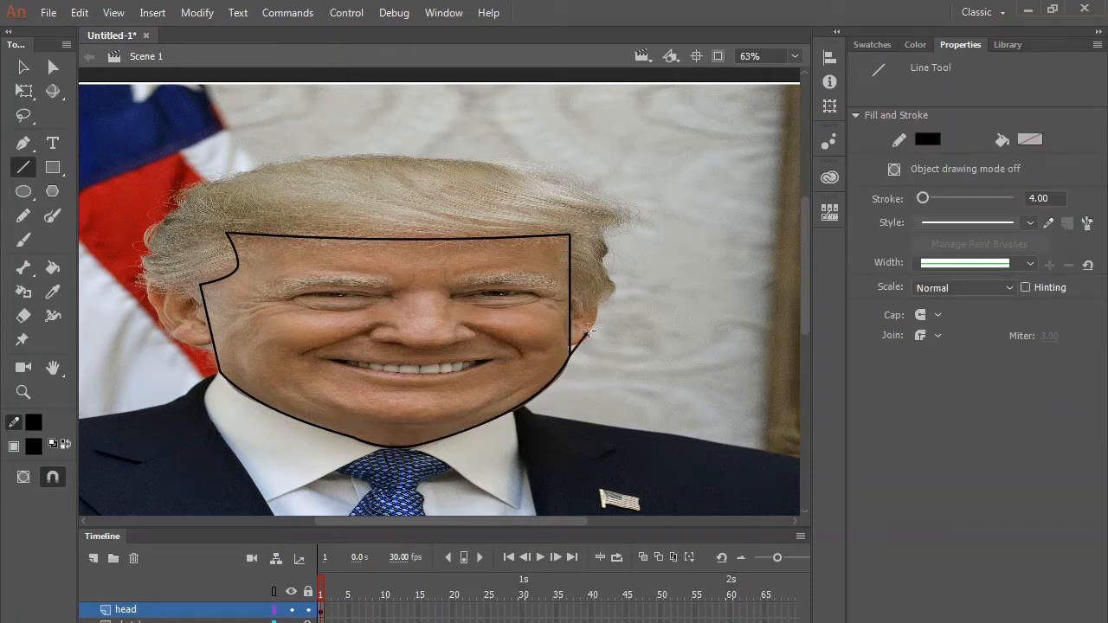
mouse_move(587, 330)
mouse_down()
mouse_move(598, 277)
mouse_move(576, 288)
mouse_up()
drag(212, 338, 157, 306)
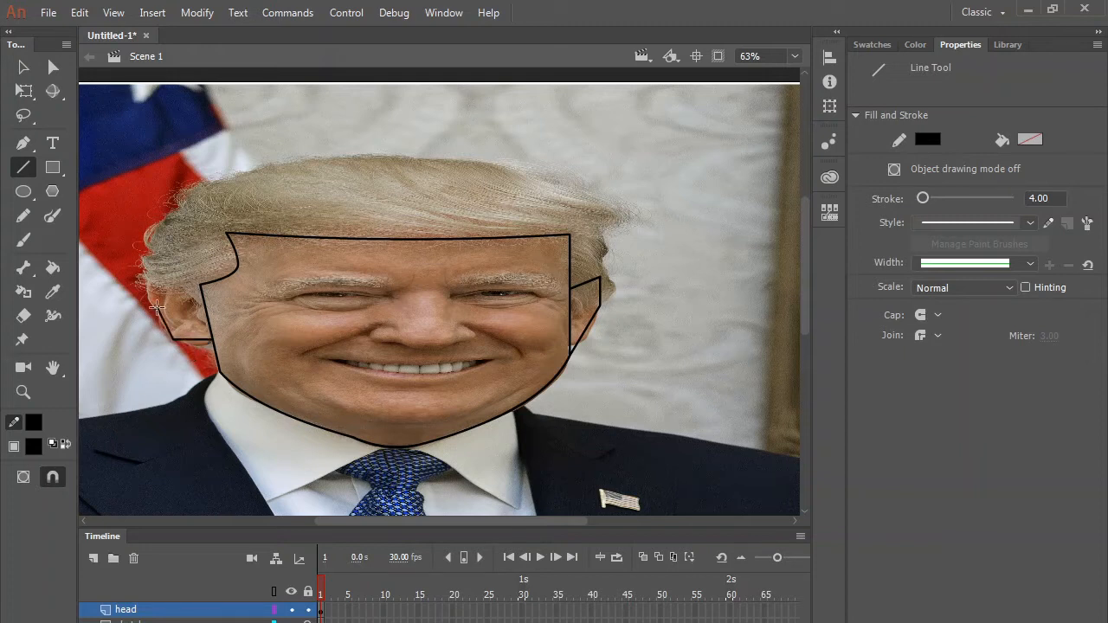
drag(156, 307, 142, 284)
drag(142, 284, 156, 268)
Bend the ear lines into rounded curves that match the ears in the photo.
key(v)
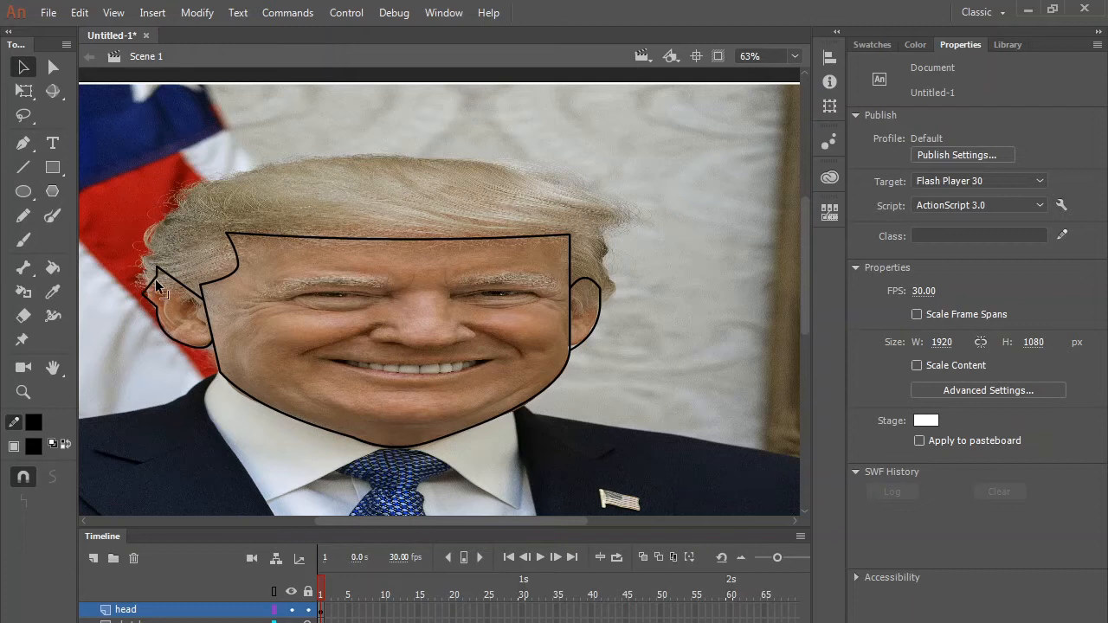
drag(155, 279, 159, 258)
drag(94, 234, 185, 363)
Add a layer named hair and trace the hair's right-hand edge and top with connected straight lines.
click(93, 558)
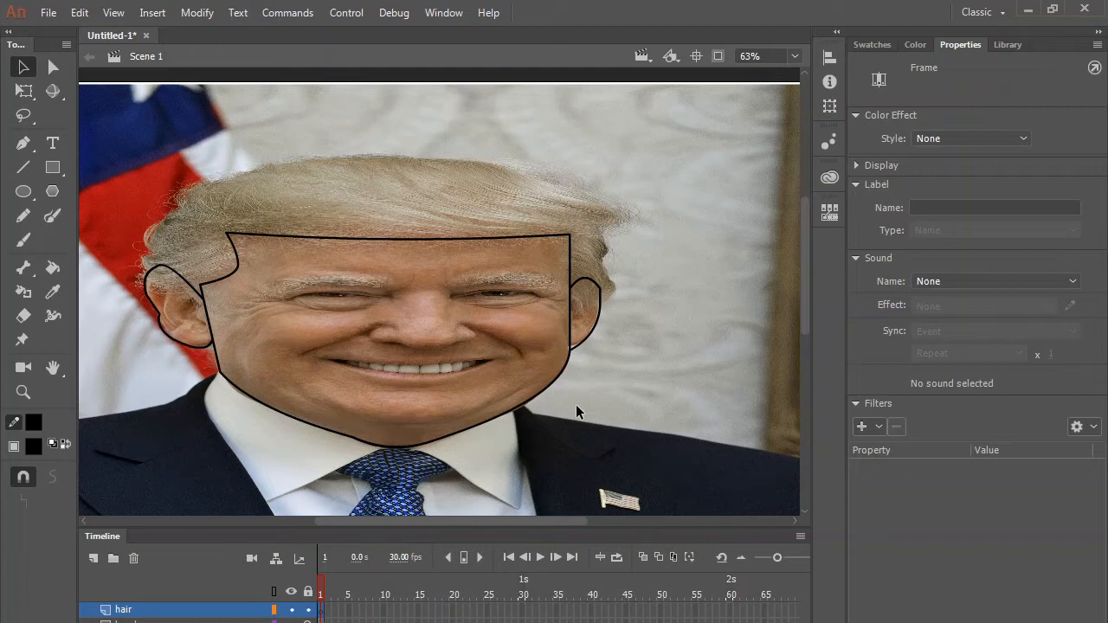
key(n)
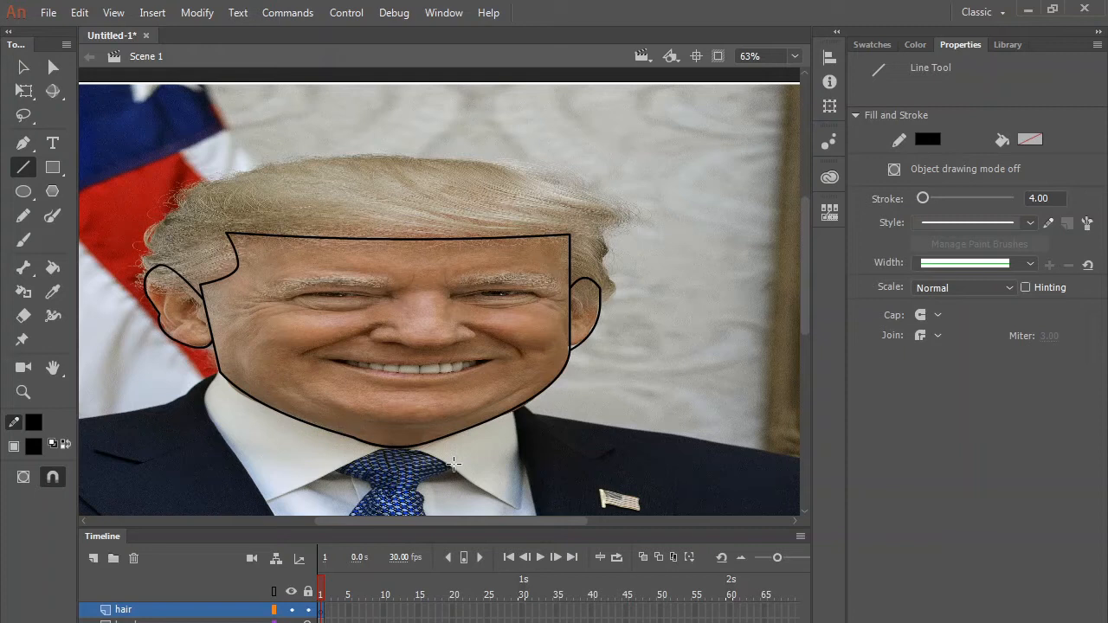
drag(609, 293, 602, 264)
drag(601, 264, 608, 233)
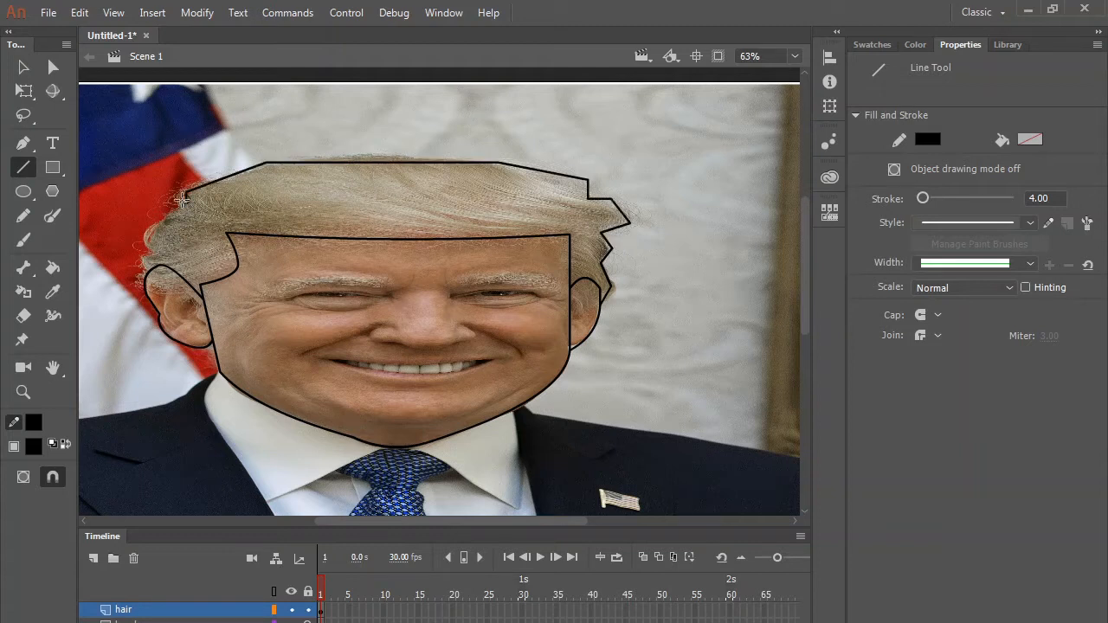
Close the hair outline with straight lines down the left-hand side, above the ear and along the forehead hairline.
drag(182, 200, 145, 249)
drag(146, 268, 203, 299)
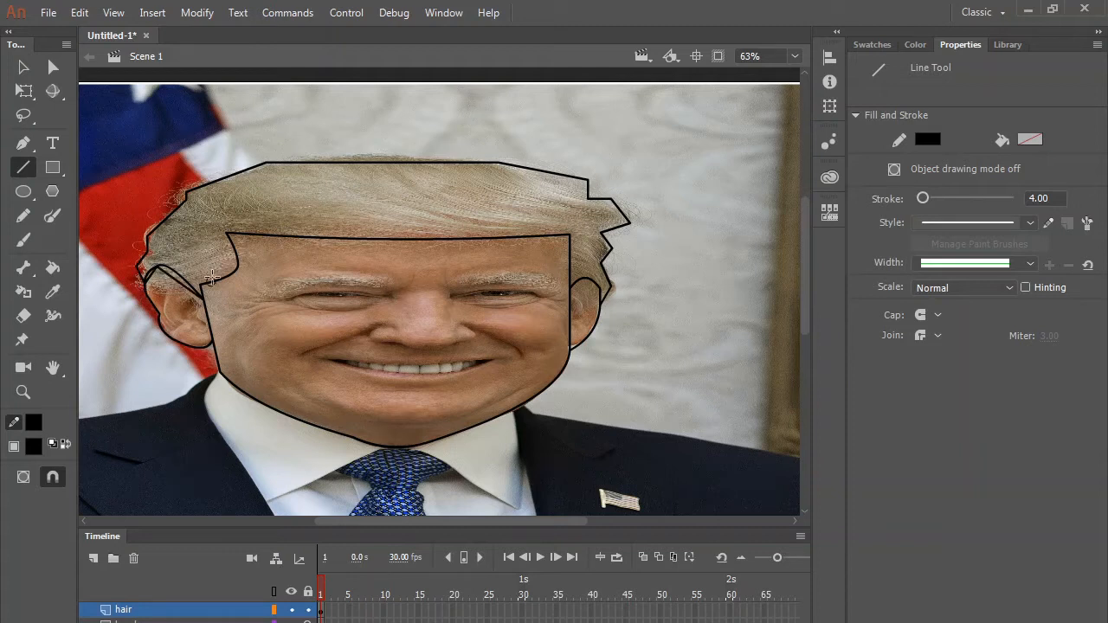
drag(200, 286, 227, 234)
drag(227, 234, 441, 232)
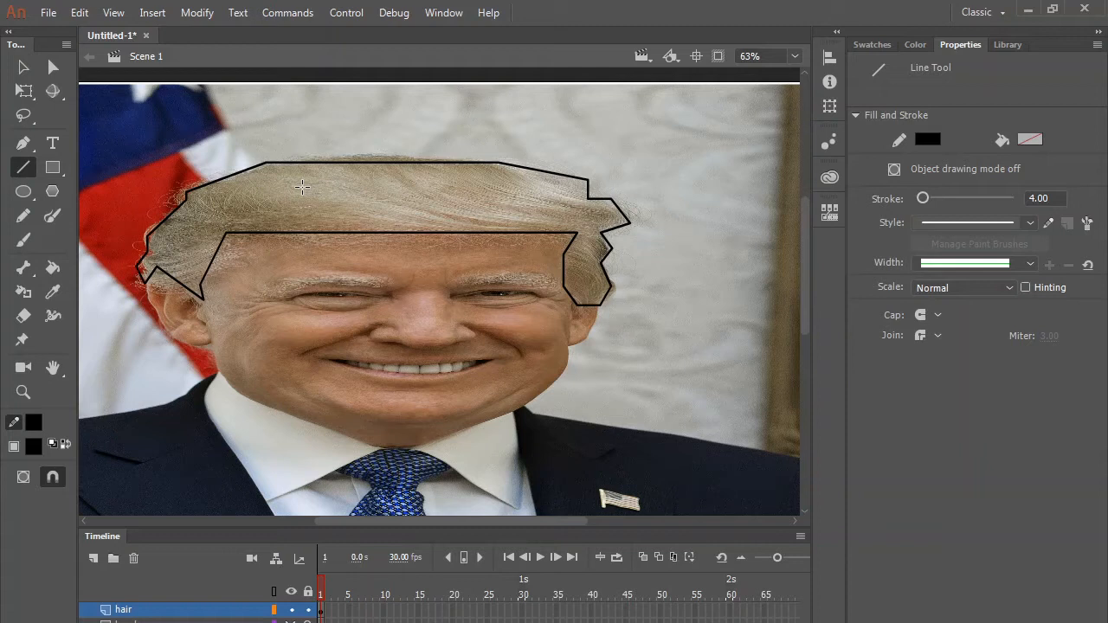
Bend the hair outline's straight lines into curves and pointed tufts that follow the hair in the photo.
key(v)
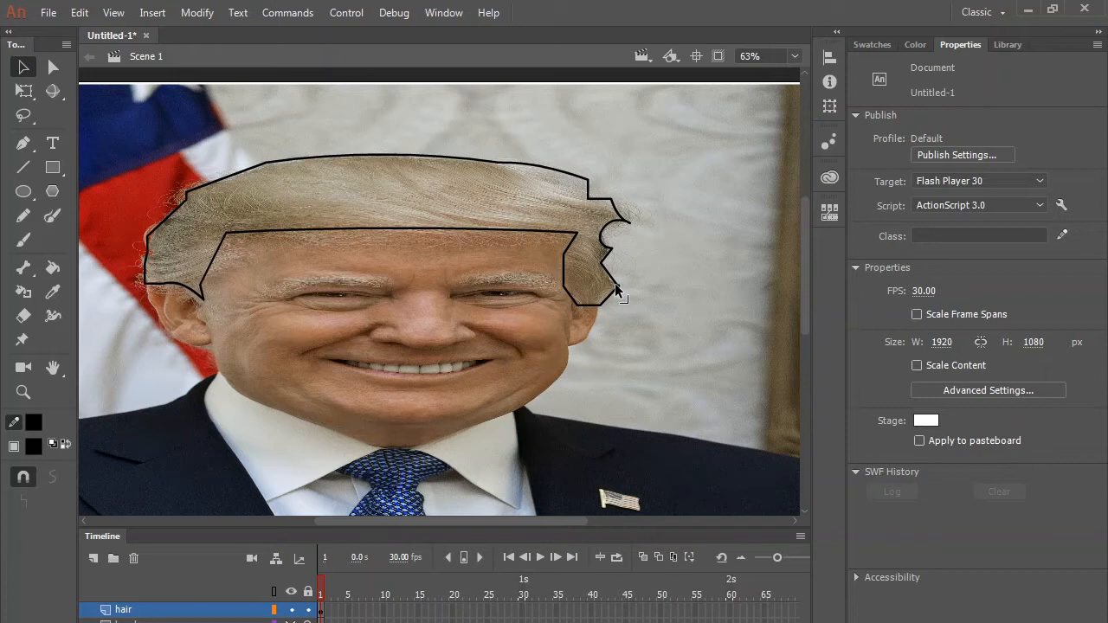
scroll(146, 250, up, 3)
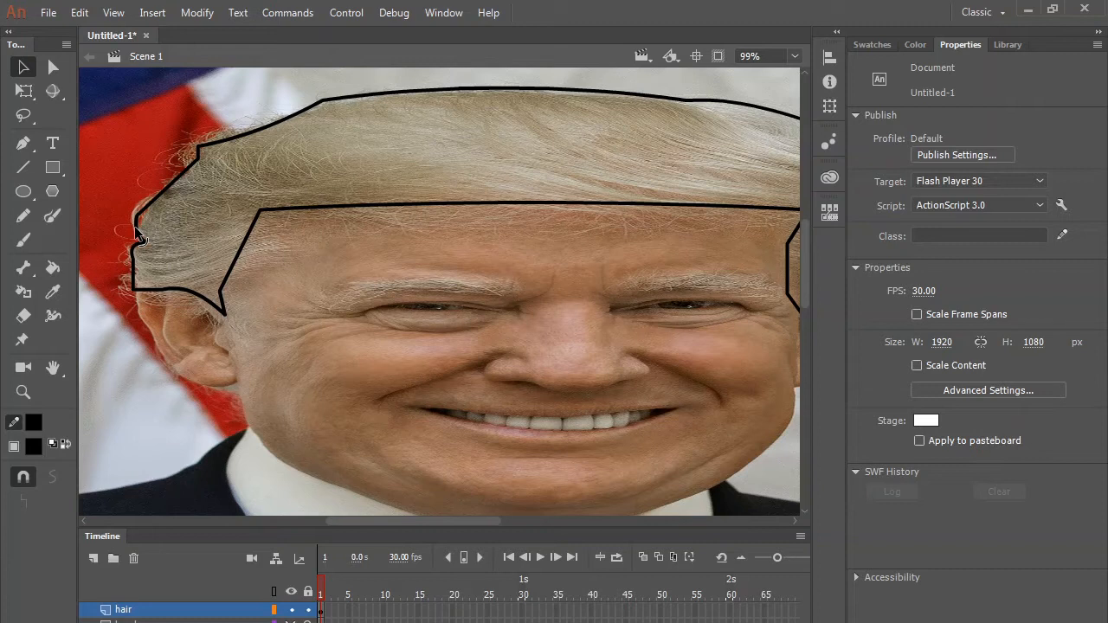
key(p)
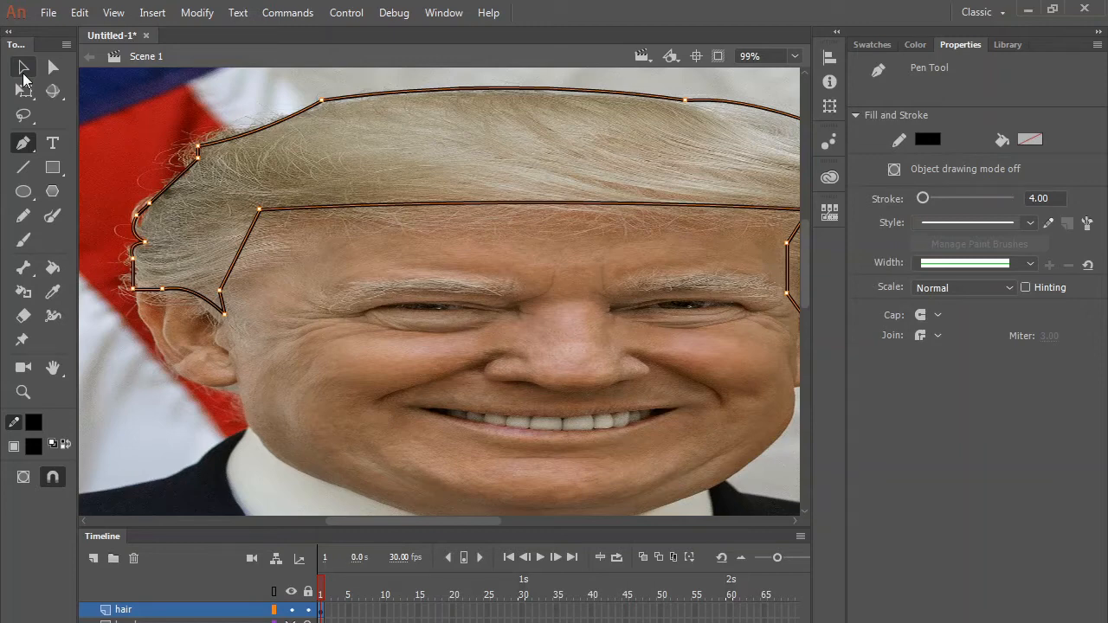
click(23, 71)
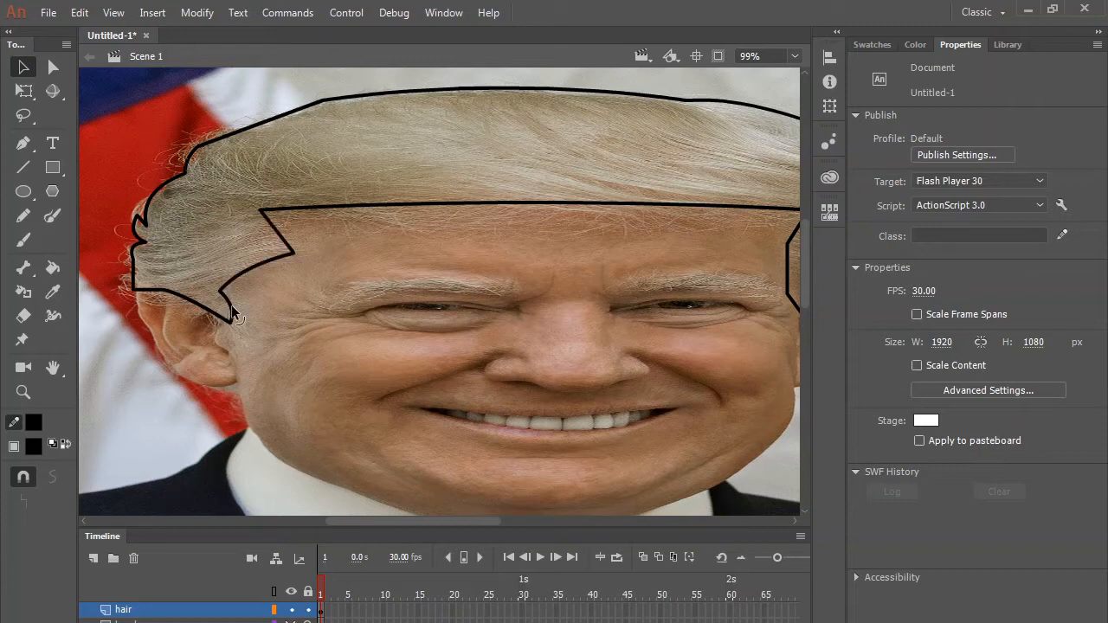
Undo the last two edits beside the left-hand ear and curve the hair's right-hand edge into pointed locks.
key(ctrl+z)
key(ctrl+z)
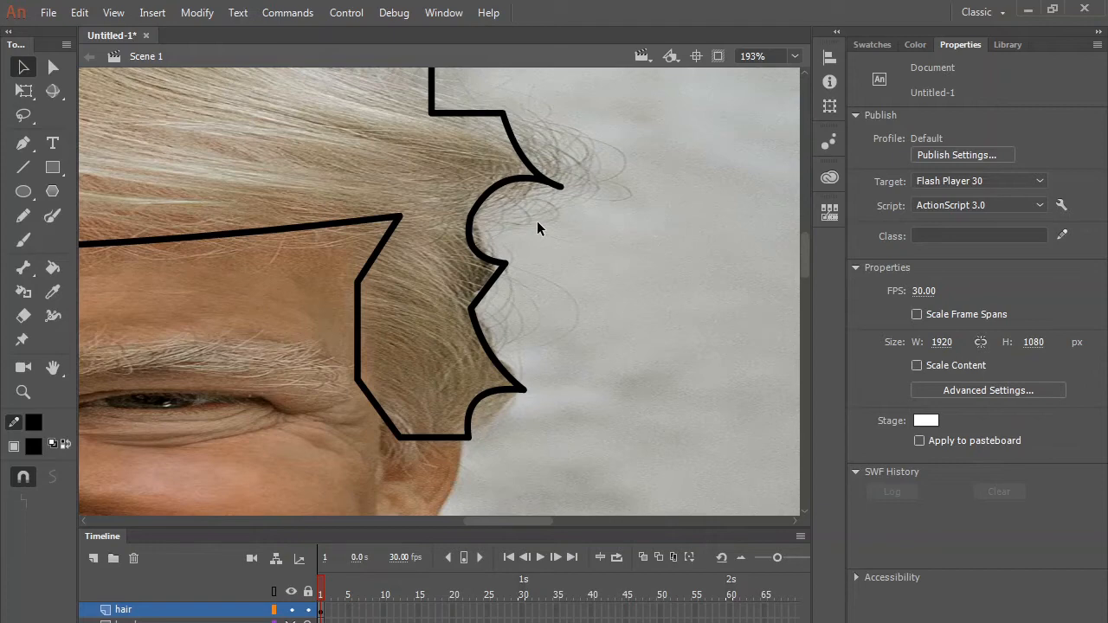
scroll(537, 228, down, 3)
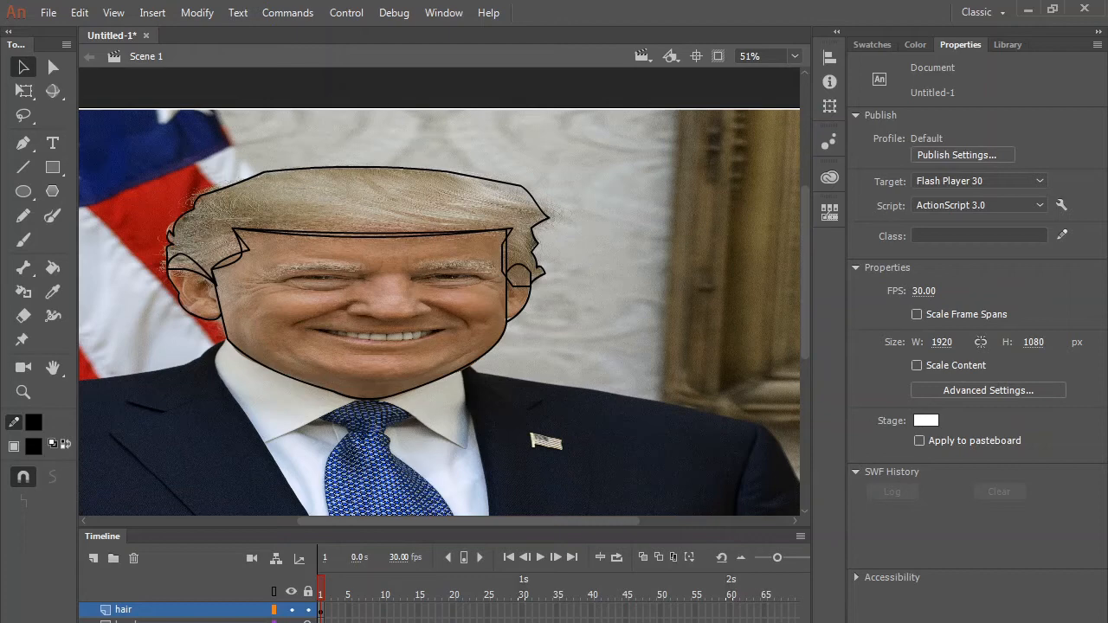
Undo the oval over the right-hand eye and pull the outer end of the left-hand eye's oval into a point.
scroll(651, 300, up, 2)
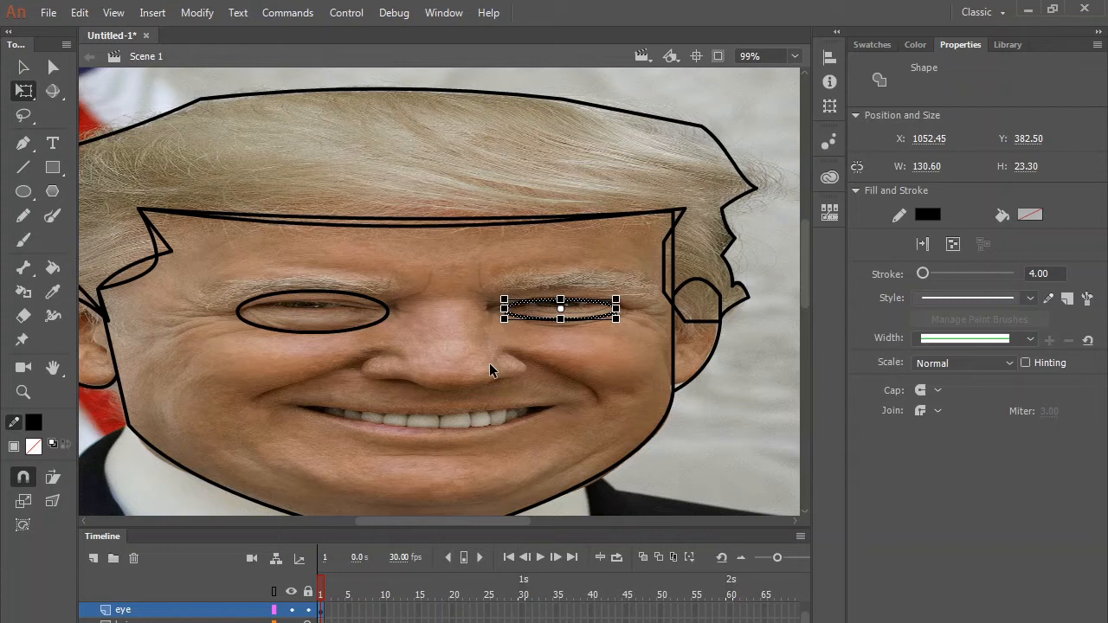
key(ctrl+z)
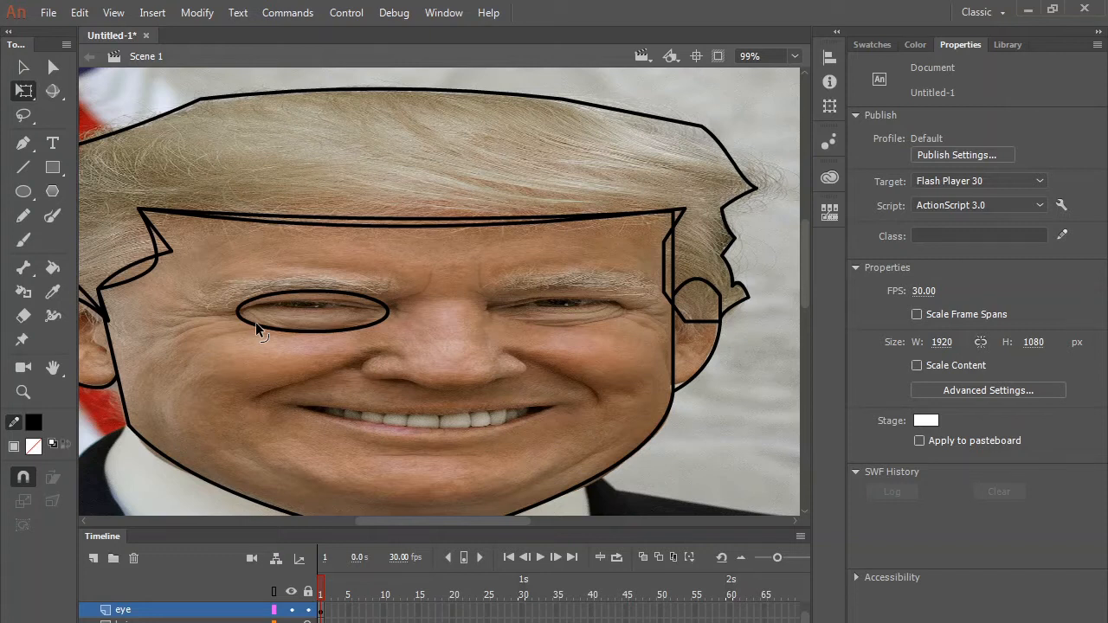
drag(255, 323, 237, 310)
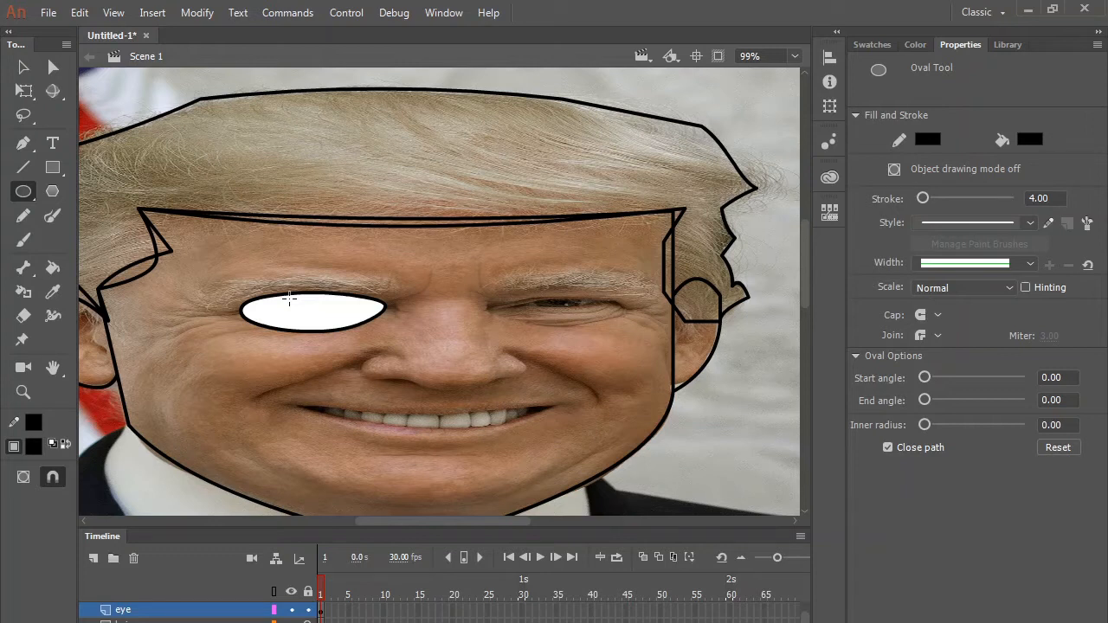
Draw a black filled oval as the iris in the middle of the white left-hand eye and open the stroke height for editing.
drag(292, 295, 334, 331)
click(1039, 198)
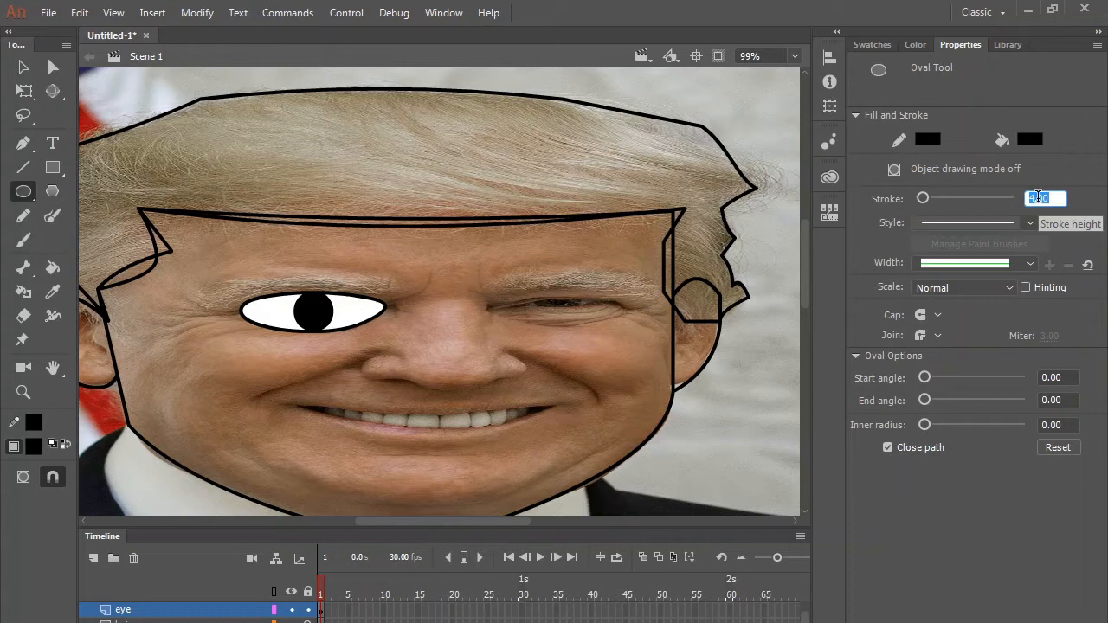
right_click(293, 320)
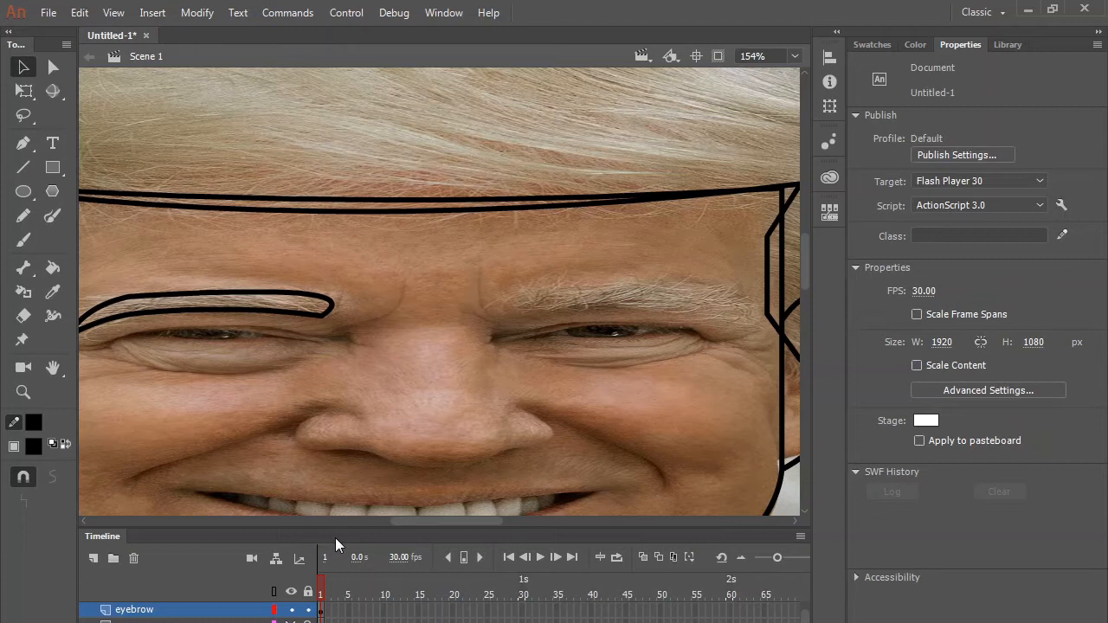
Draw an oval around the smiling mouth on the mouth layer.
drag(489, 521, 508, 499)
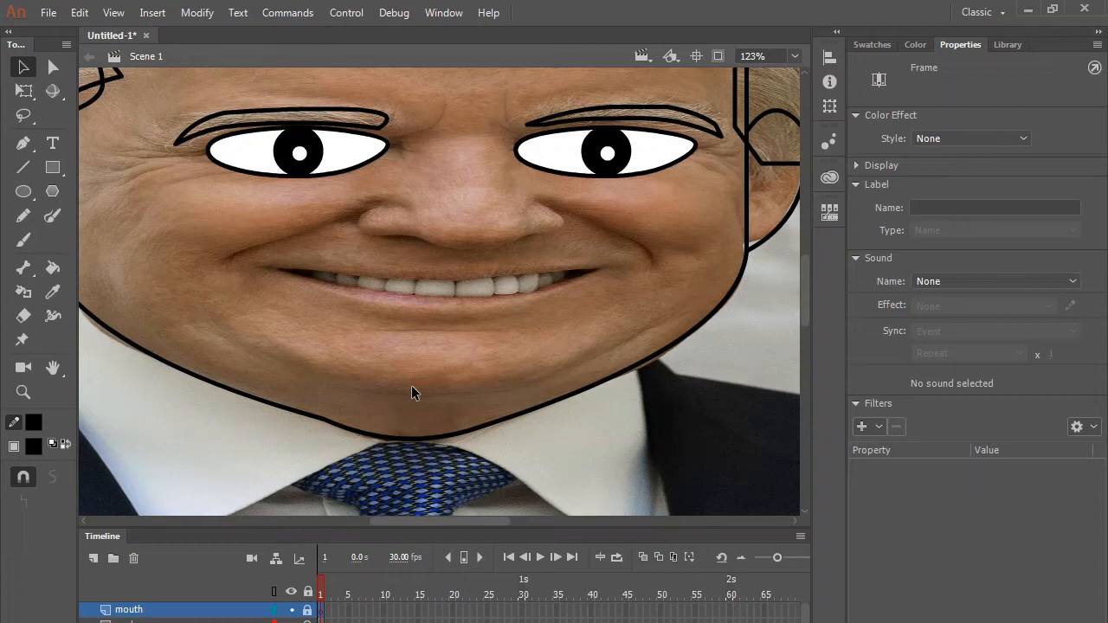
key(o)
drag(278, 249, 631, 317)
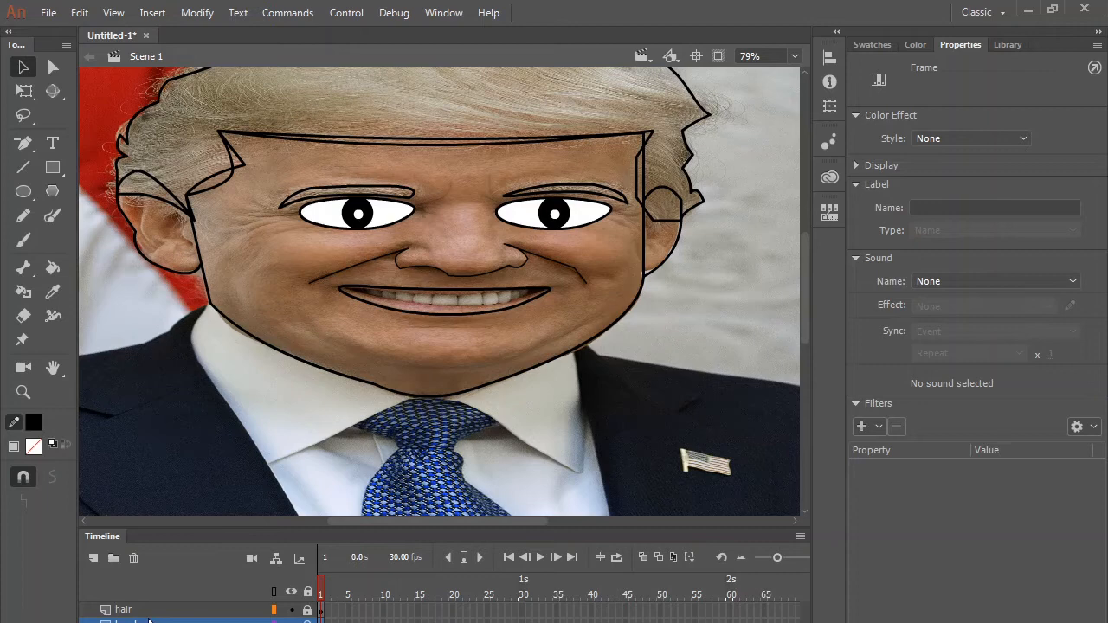
Fill the face shape on the head layer with the brown skin colour and open the colour settings.
scroll(258, 318, up, 5)
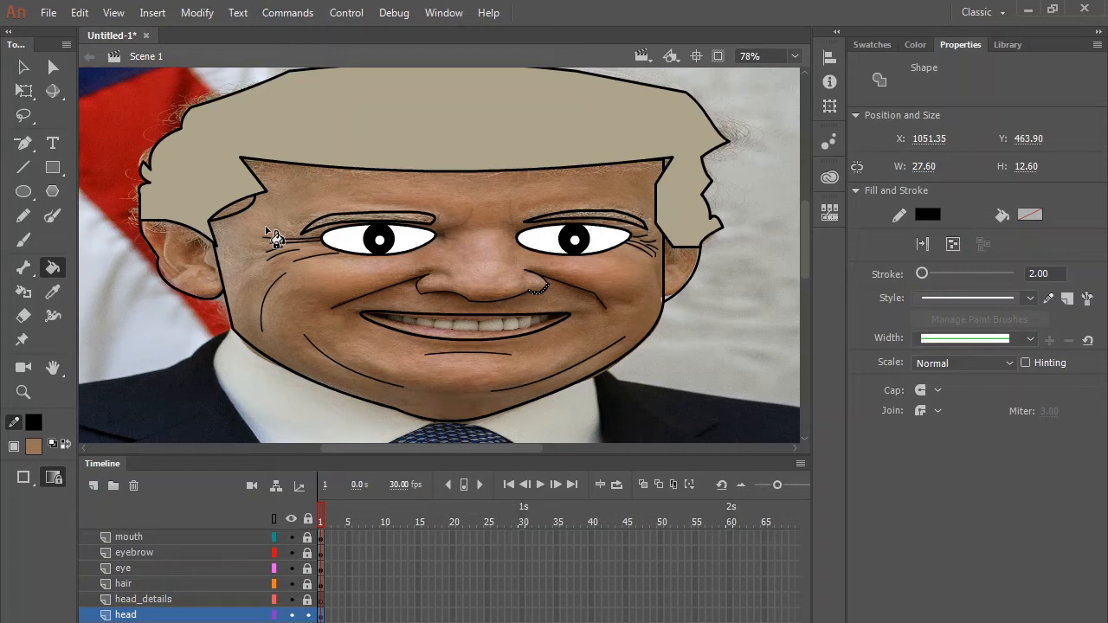
click(266, 230)
click(915, 45)
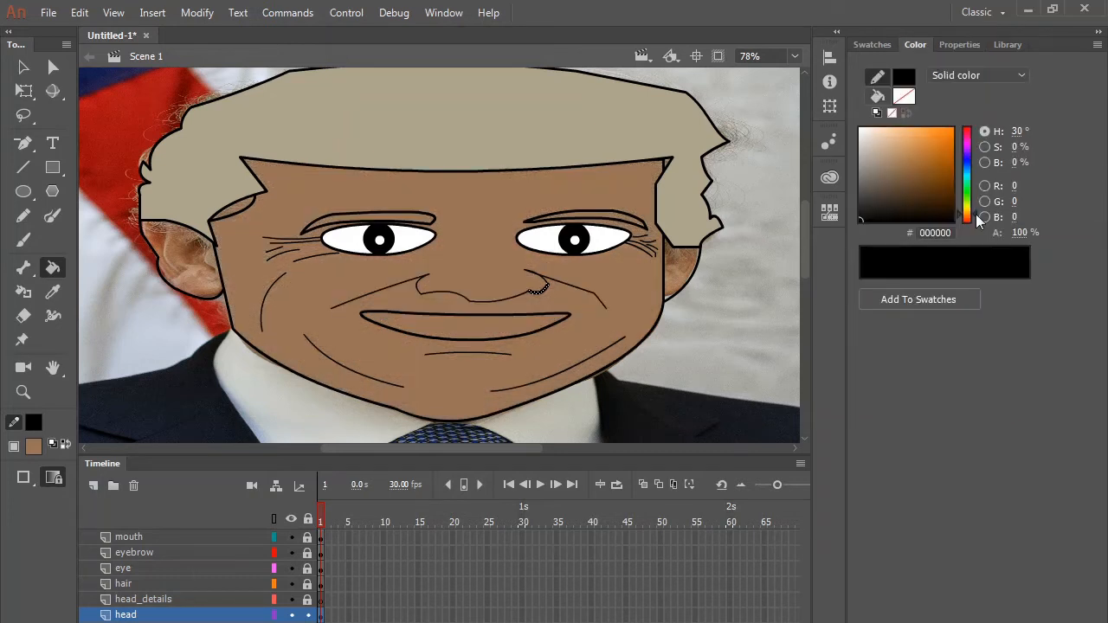